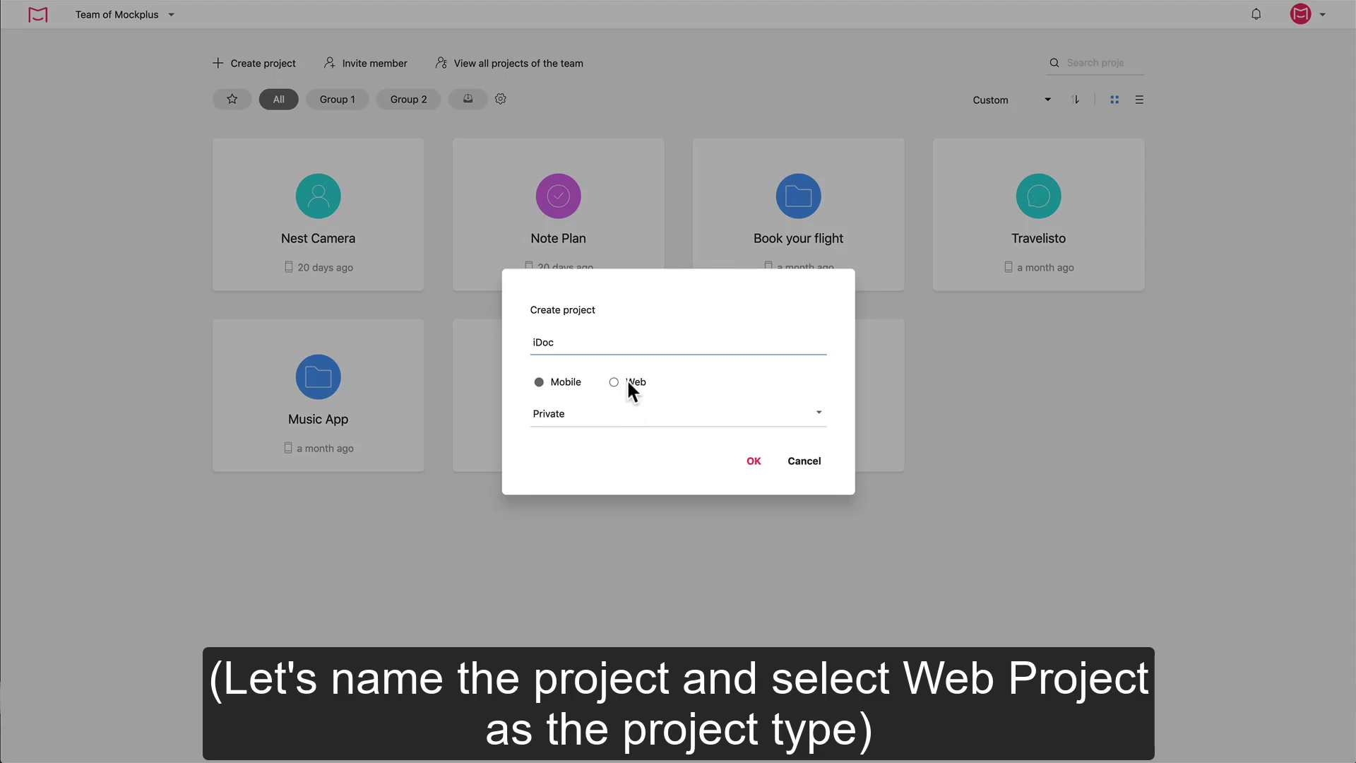
- Create the project iDoc as a Web project with Private visibility
click(633, 427)
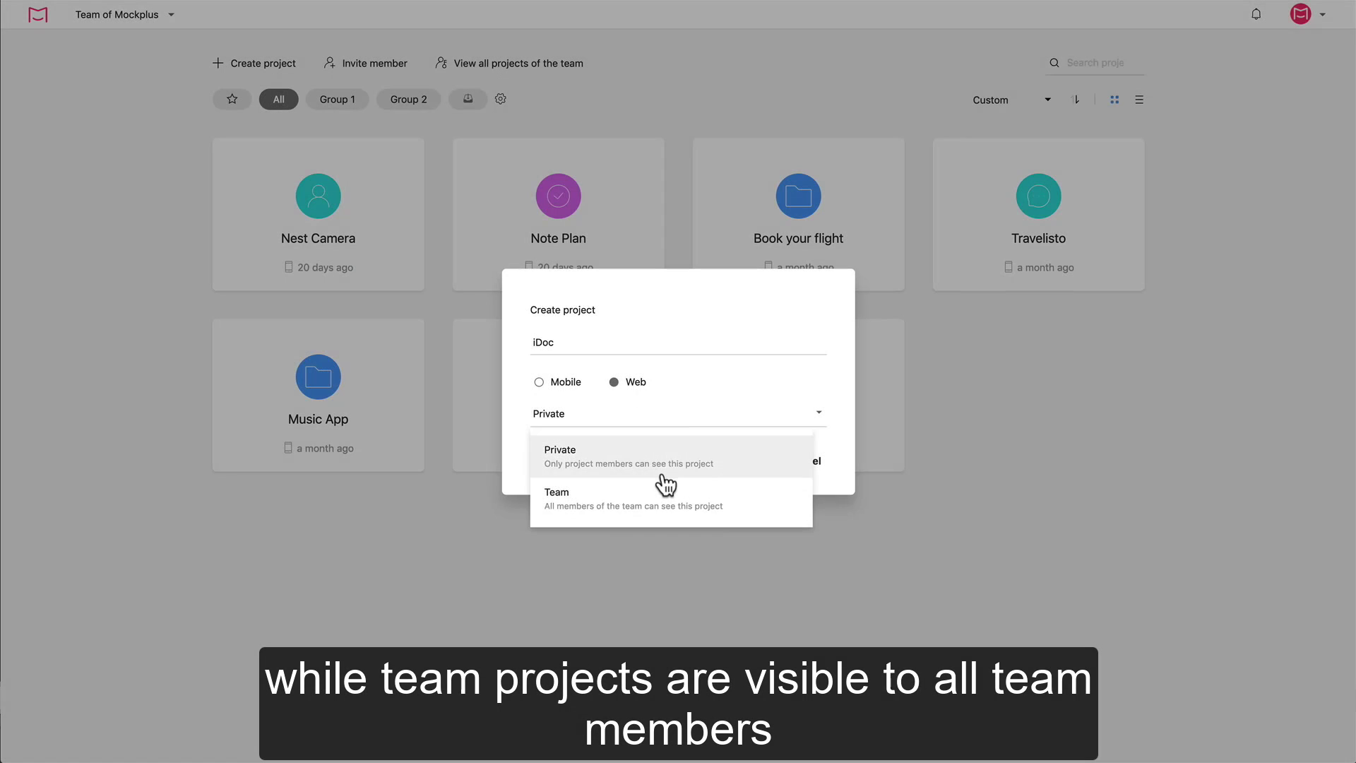
click(660, 469)
click(750, 461)
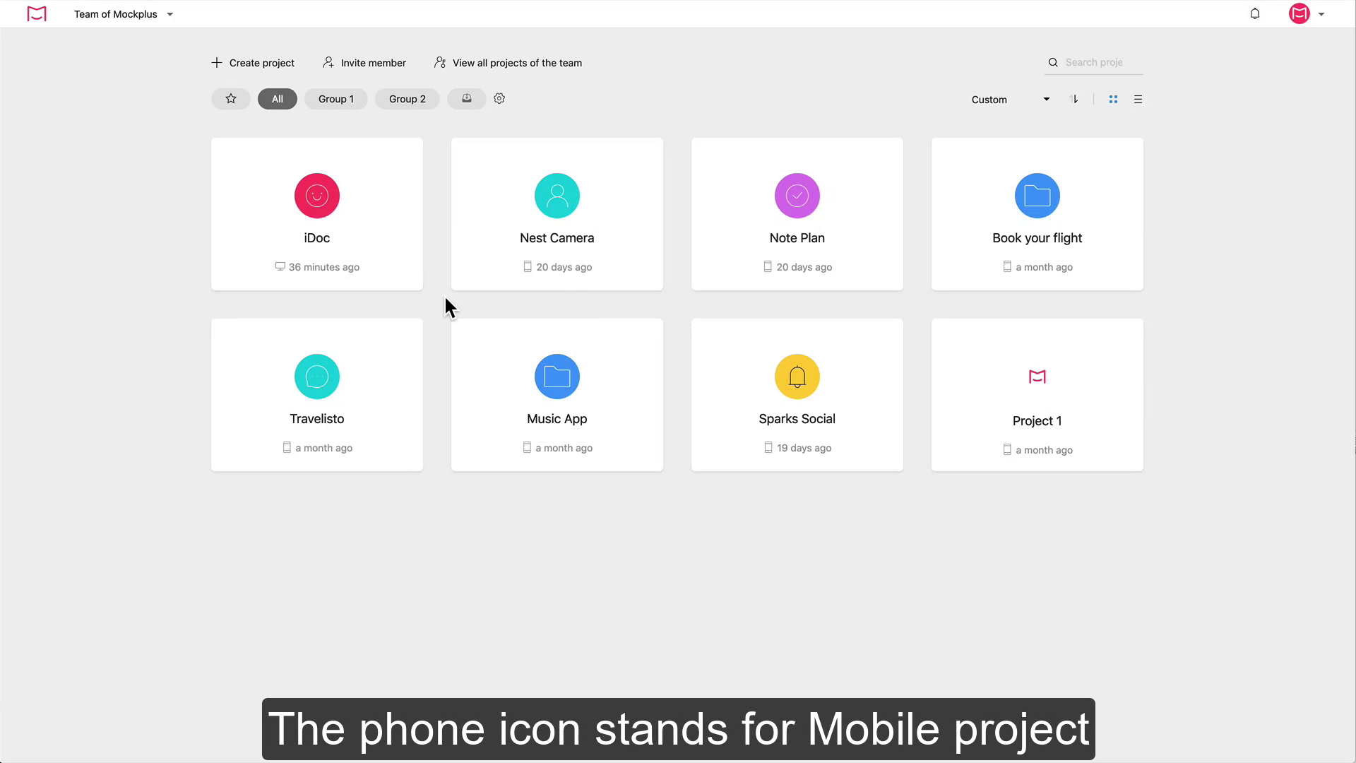
- Add the iDoc project to favorites, check it in the favorites list, and return to the full project list
mouse_move(387, 252)
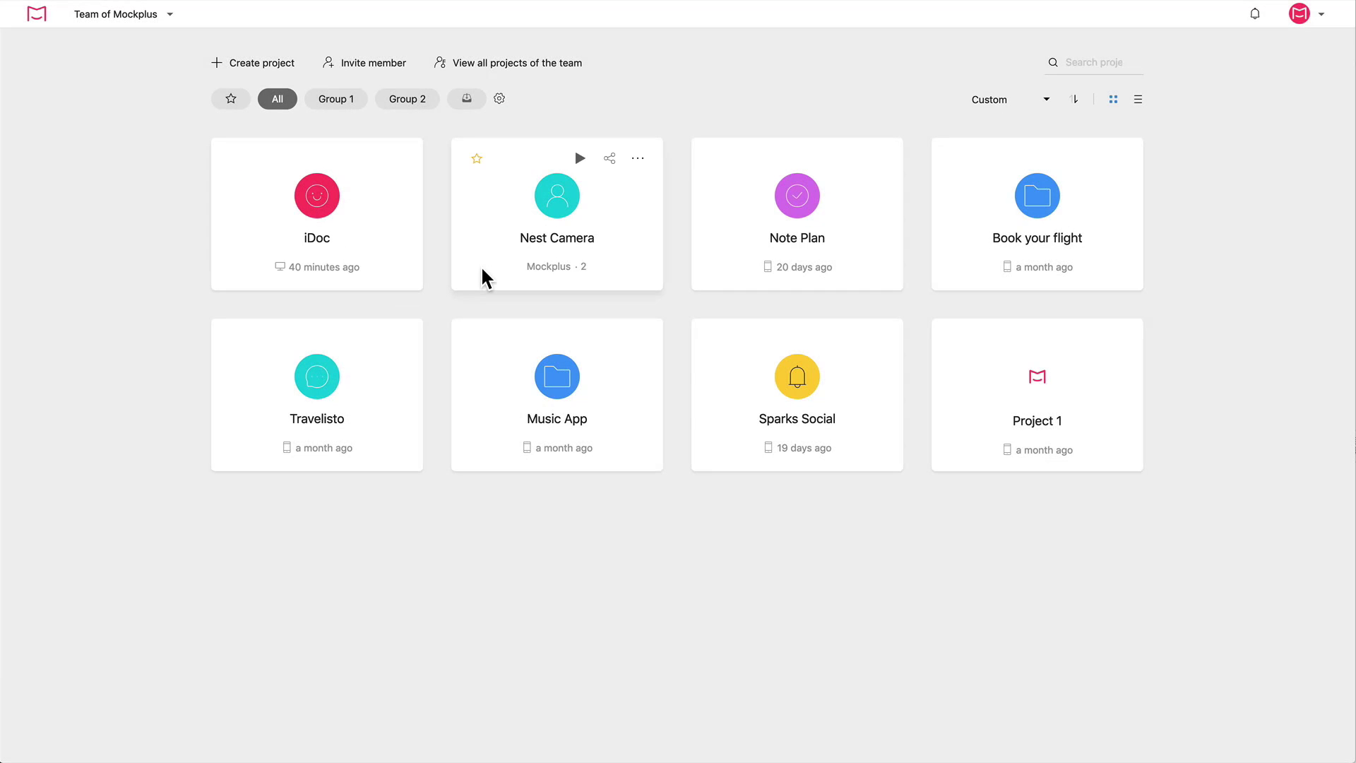
mouse_move(826, 251)
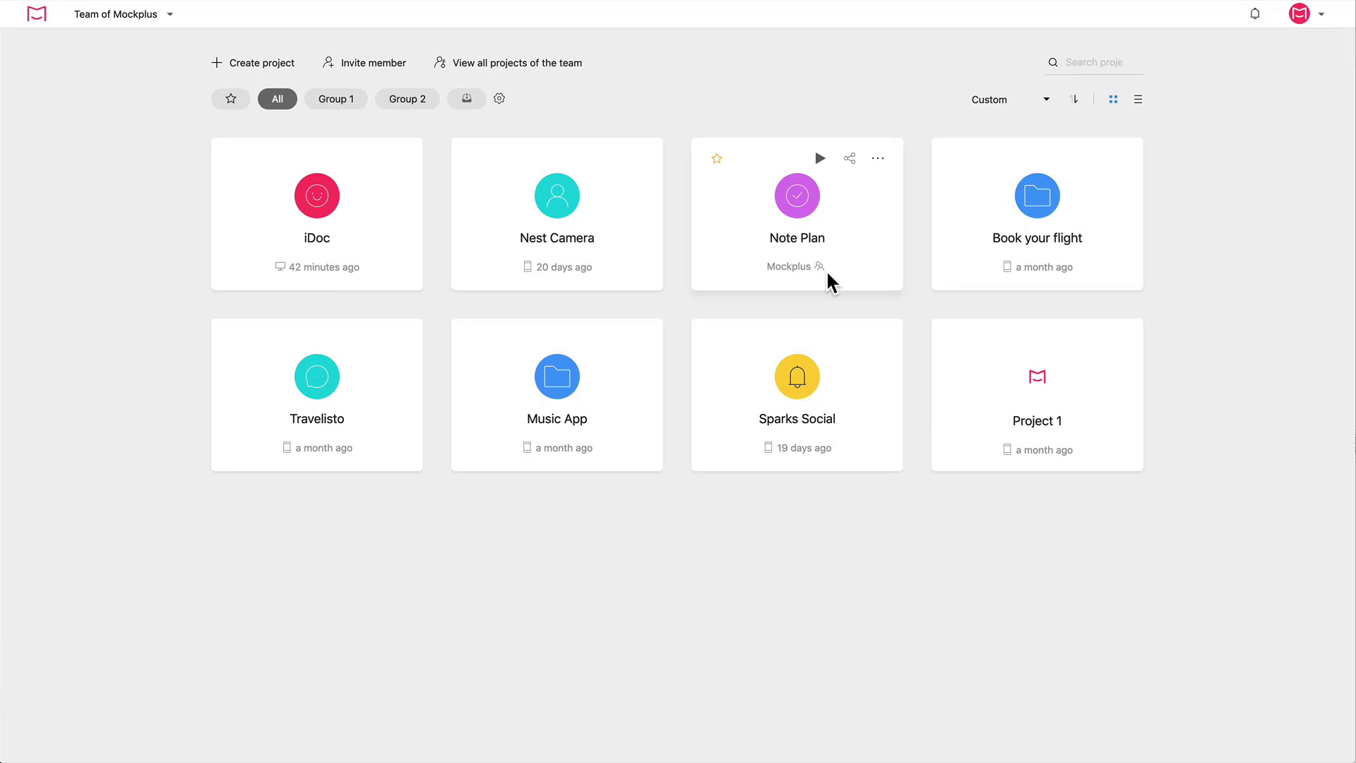
mouse_move(283, 175)
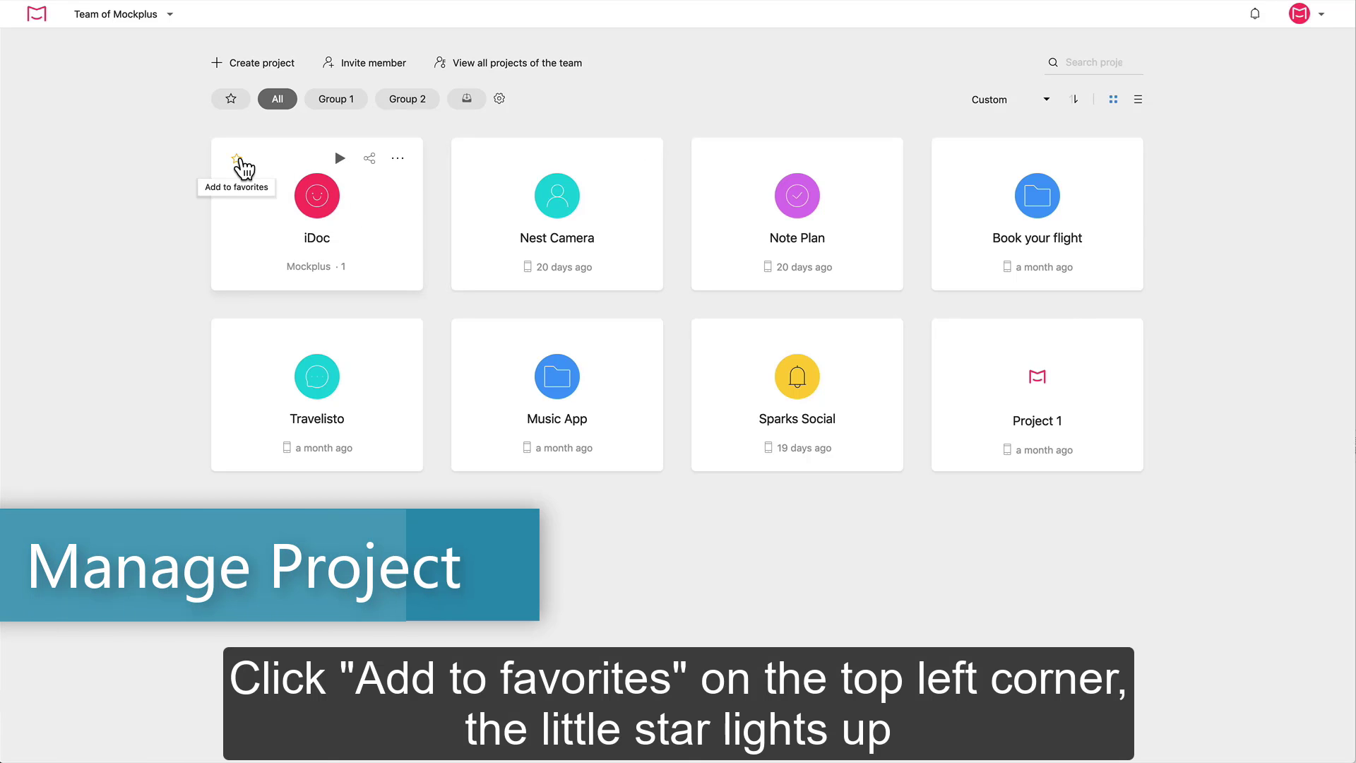
click(238, 160)
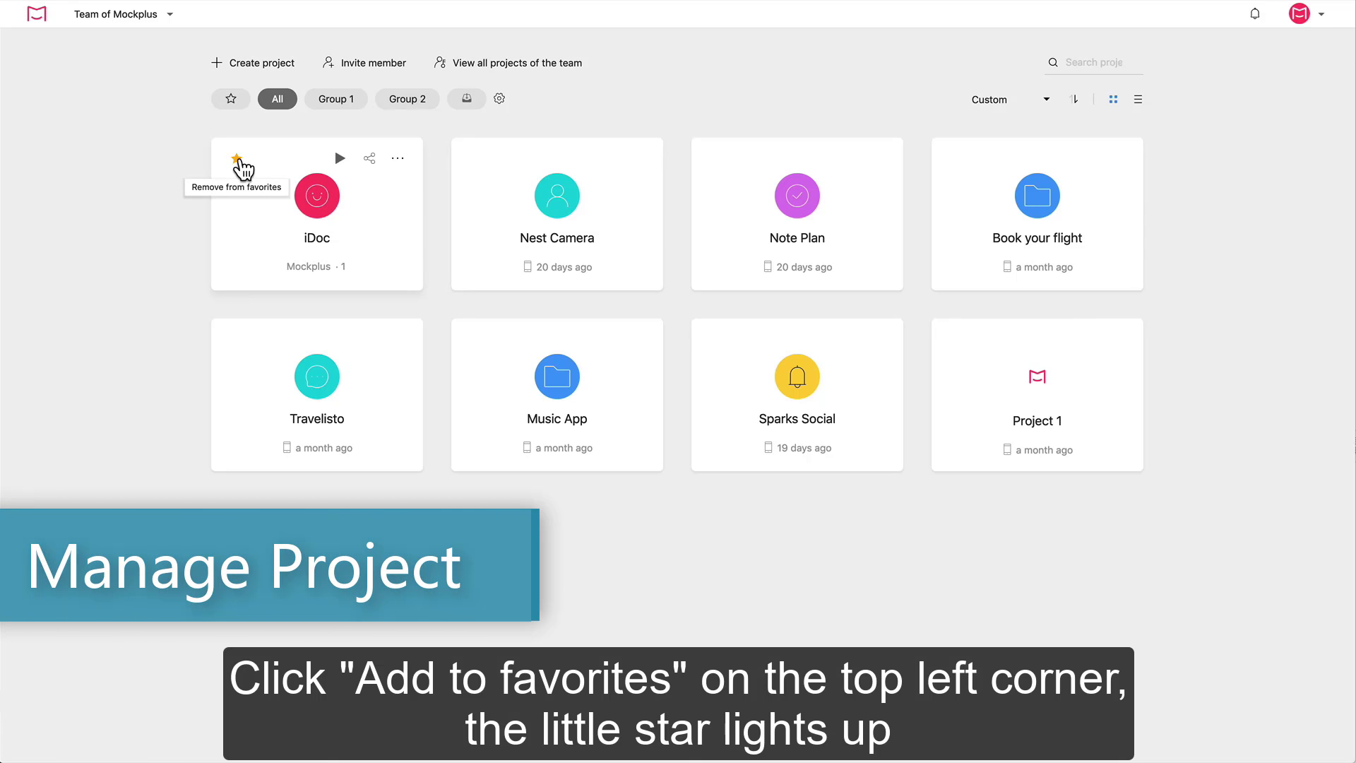
click(232, 100)
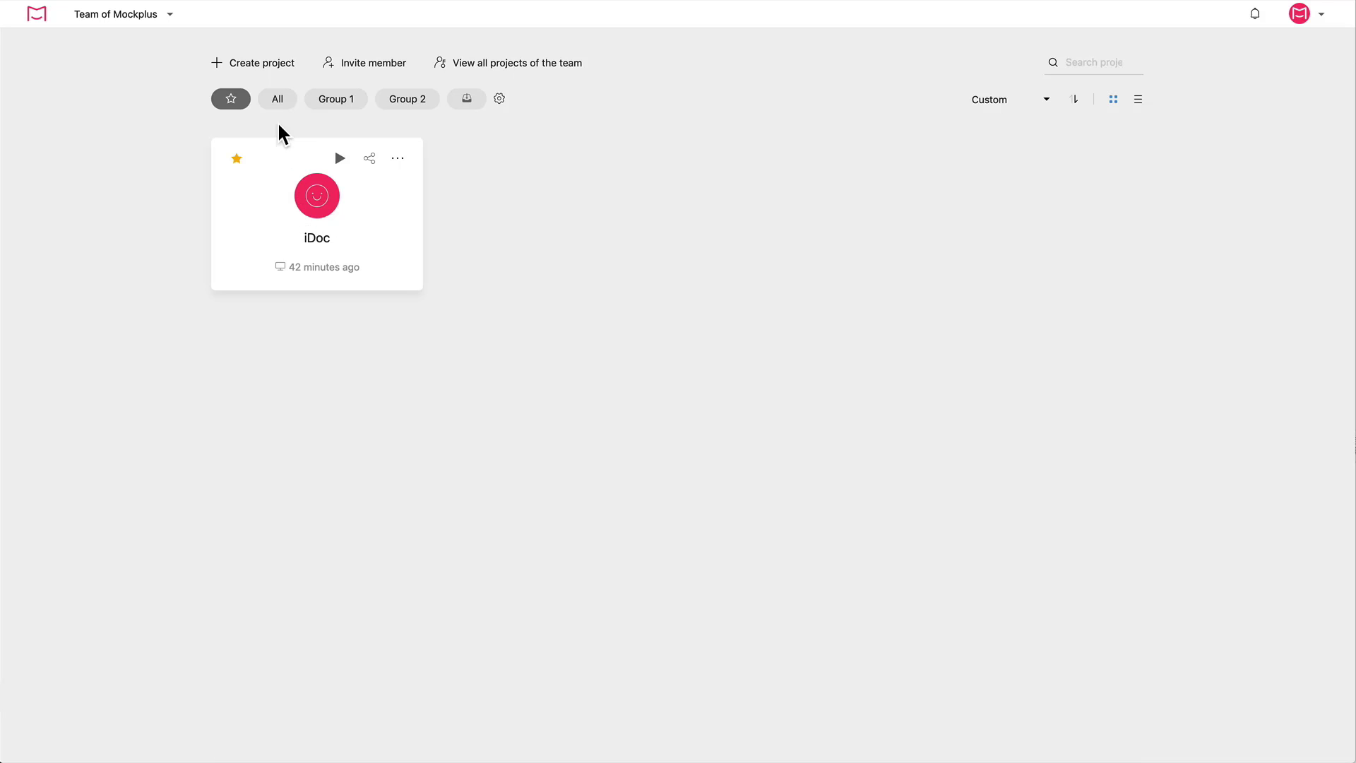
click(274, 102)
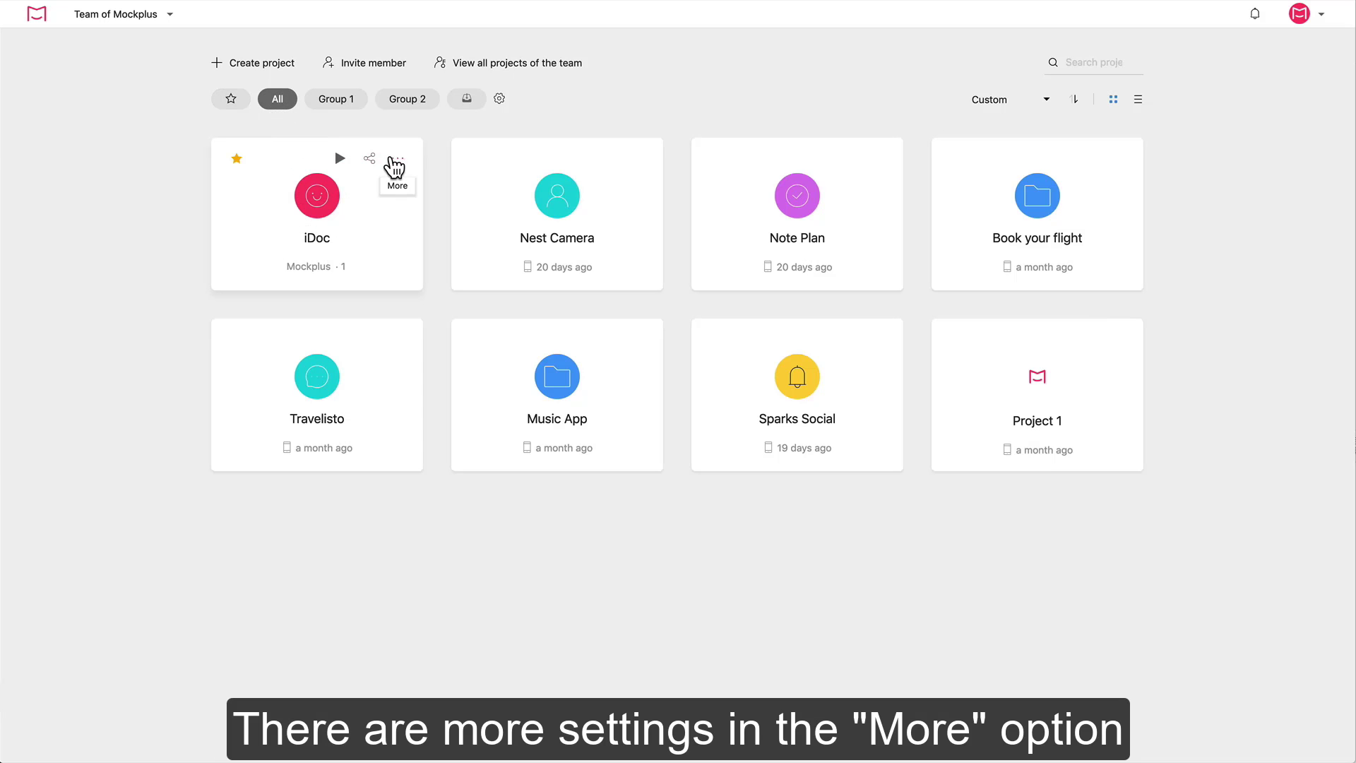
- Clone the iDoc project
click(397, 163)
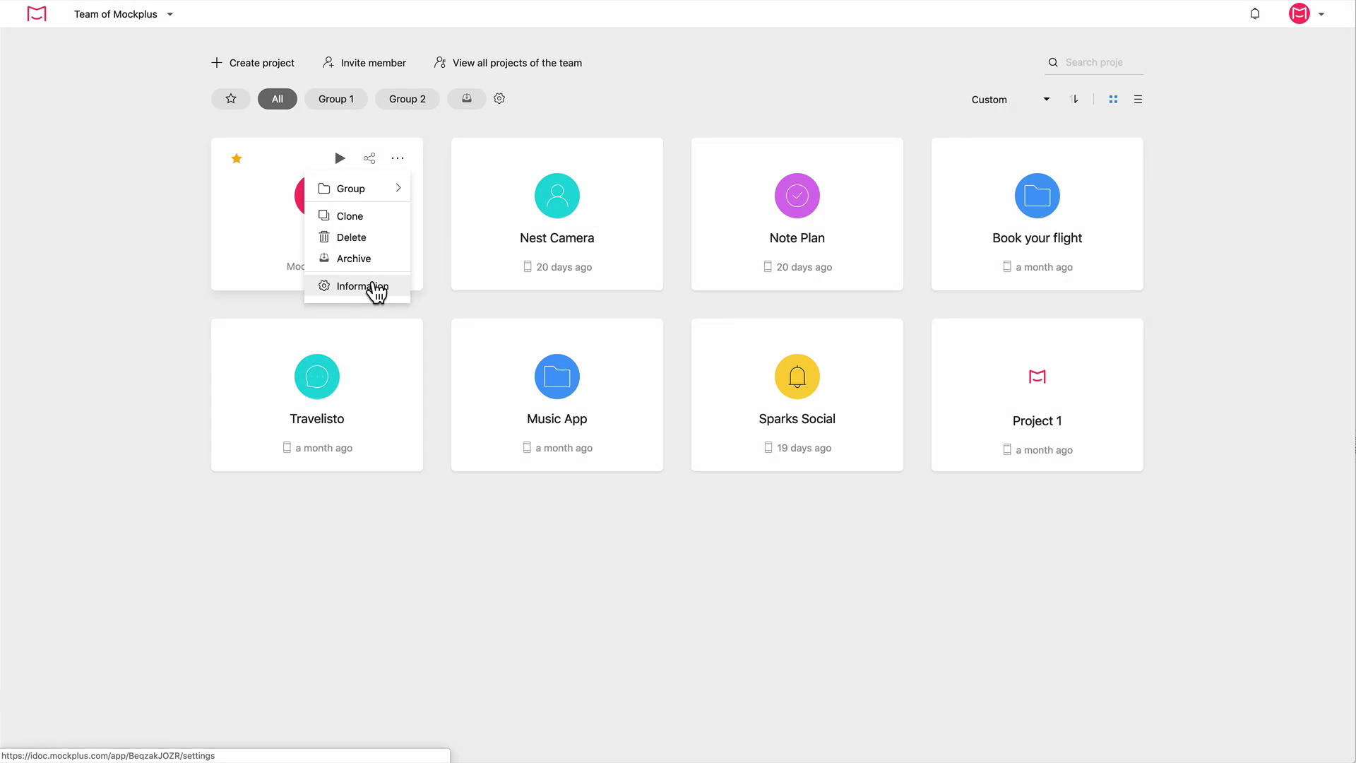
mouse_move(371, 189)
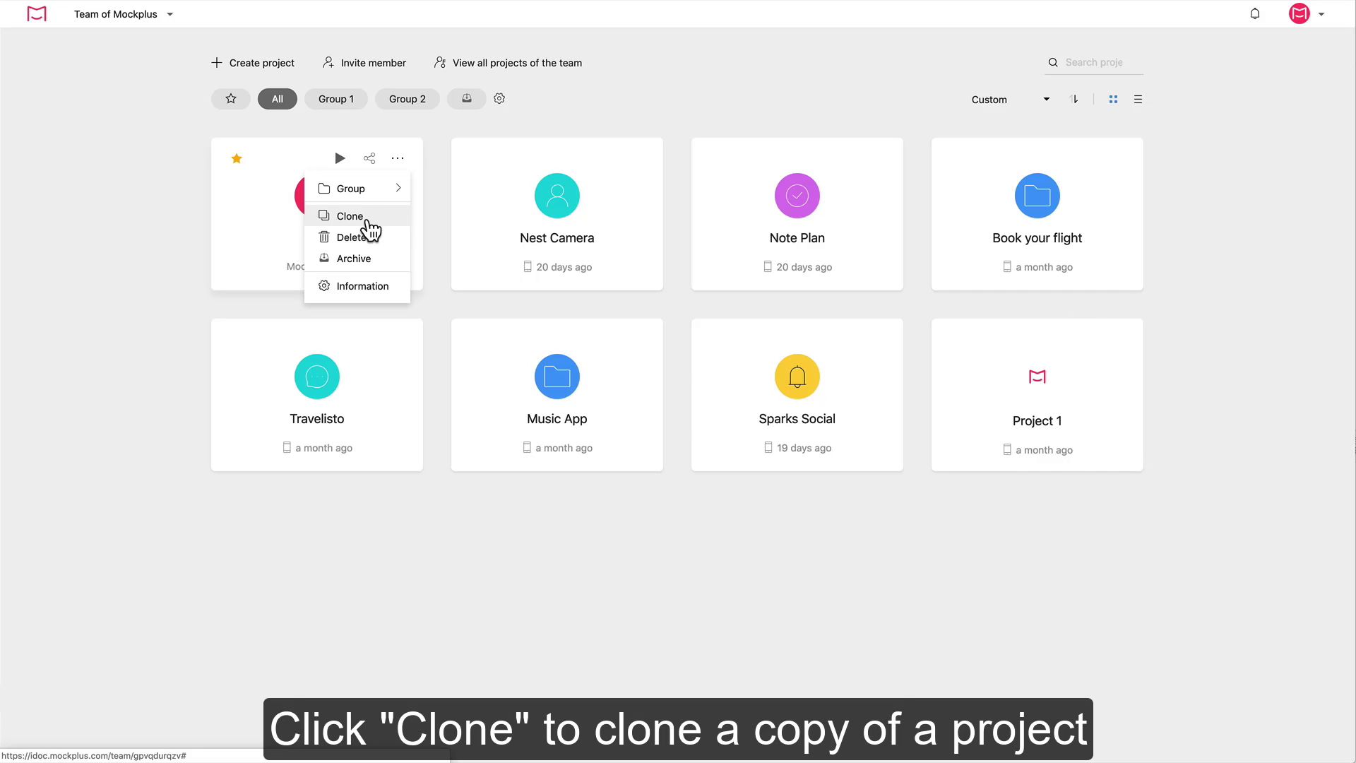
click(366, 219)
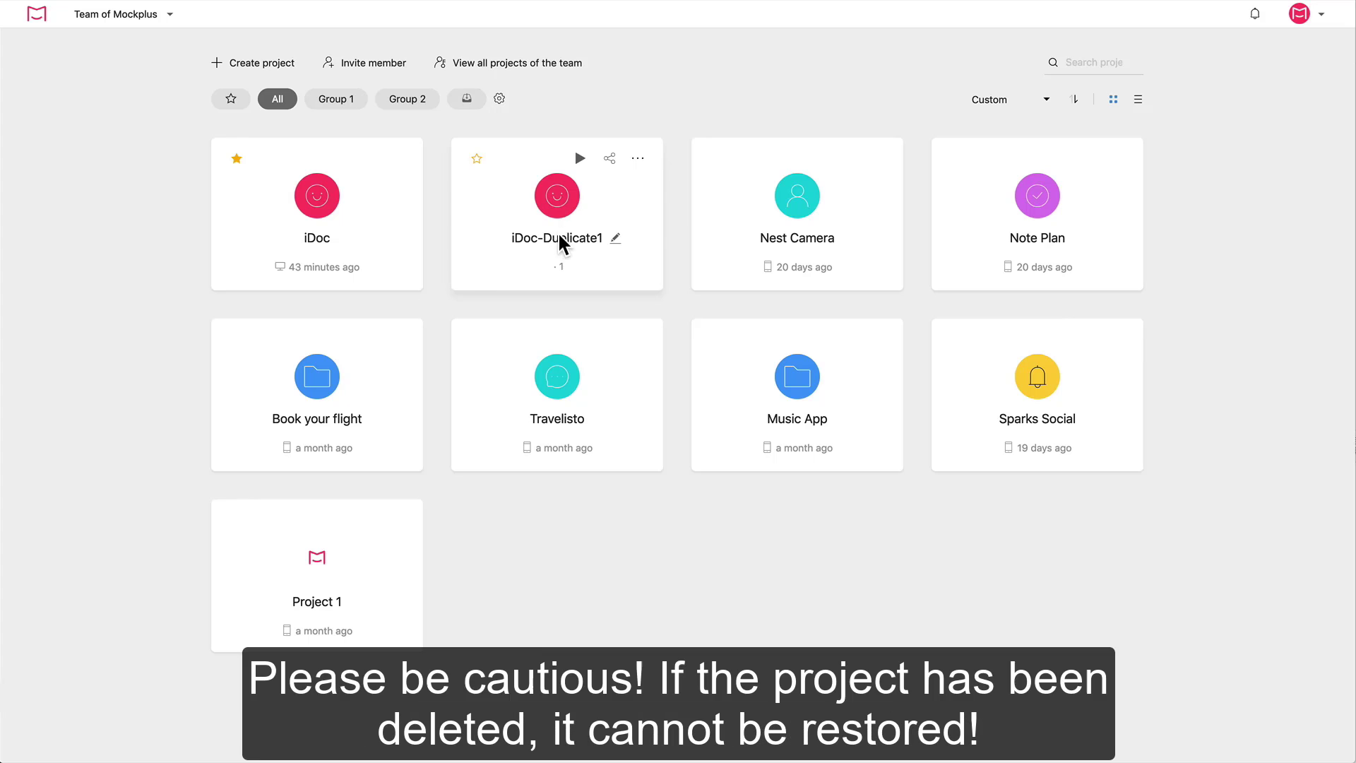
- Delete the duplicate of the iDoc project and confirm the deletion
click(638, 160)
click(597, 239)
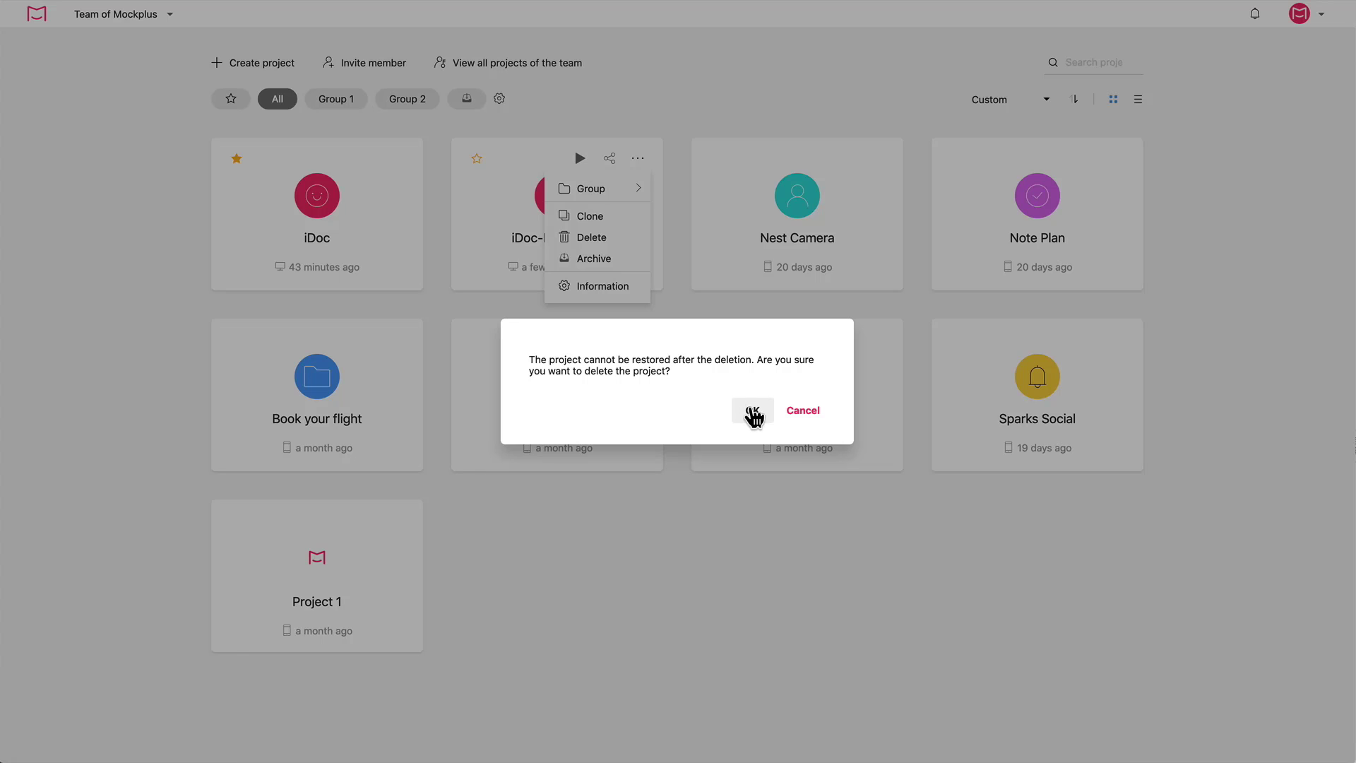
click(753, 416)
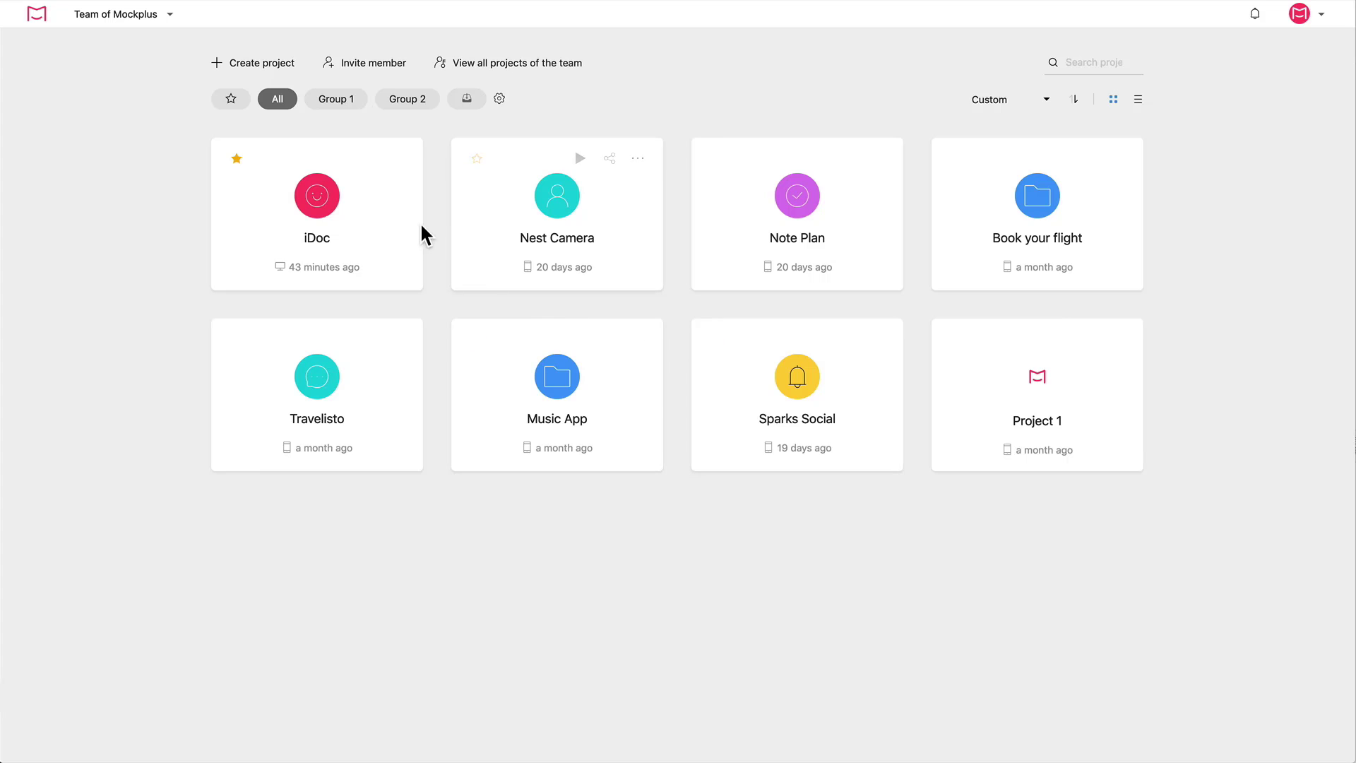
- Archive the iDoc project and acknowledge the notice
click(399, 159)
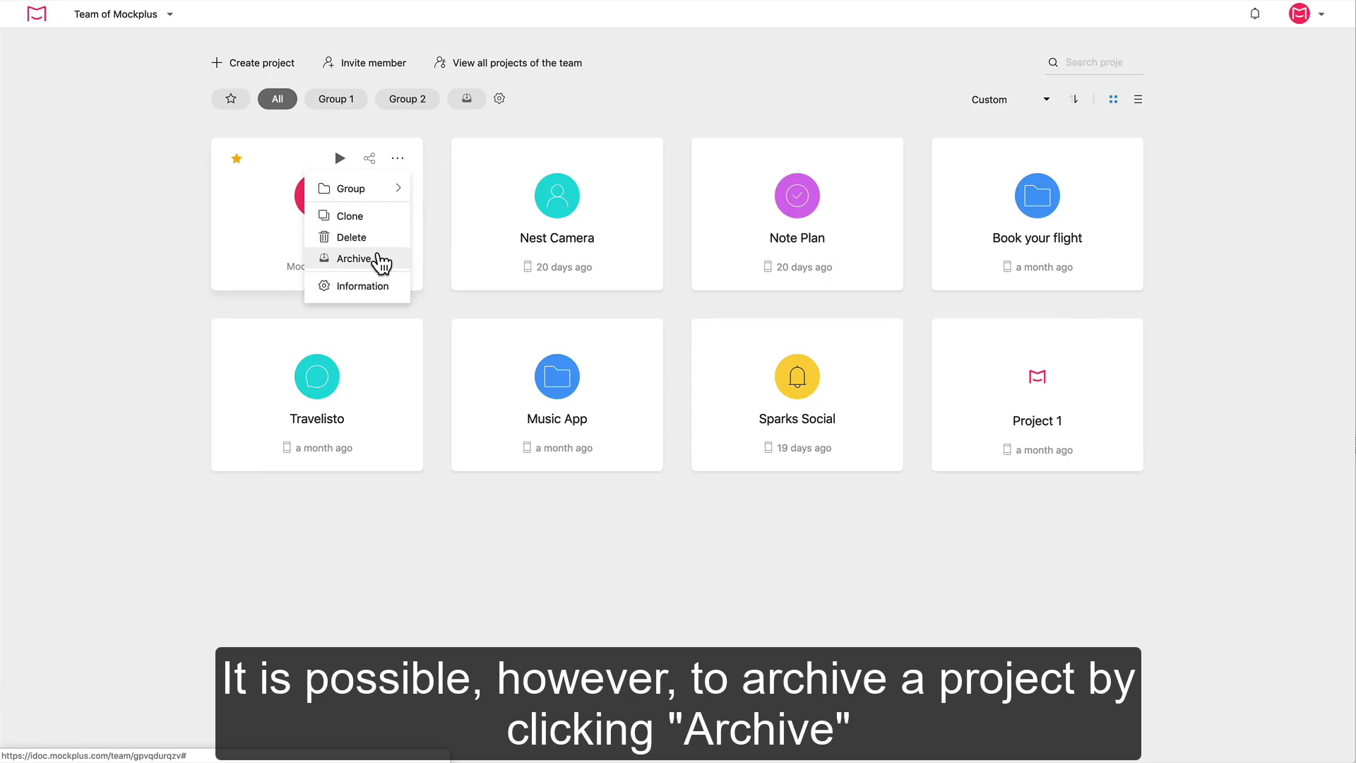
click(381, 262)
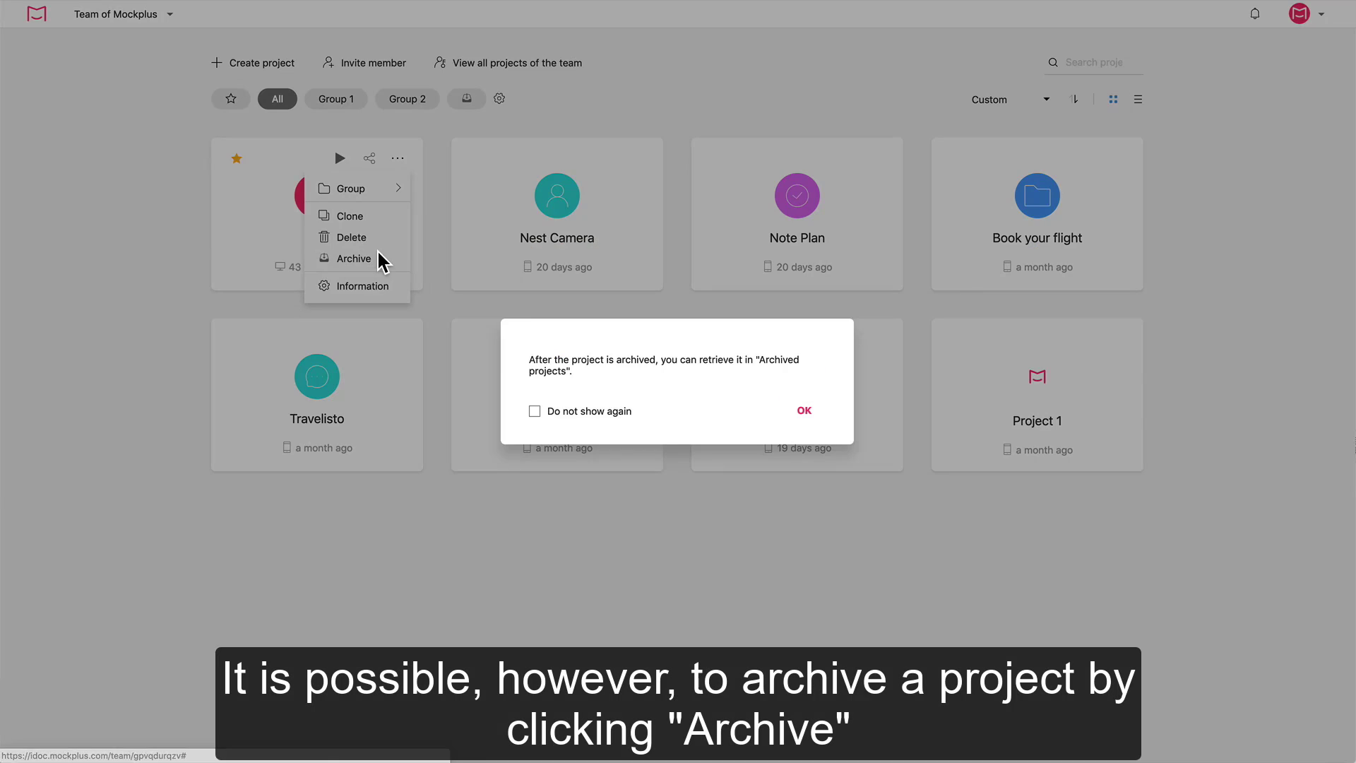
click(802, 413)
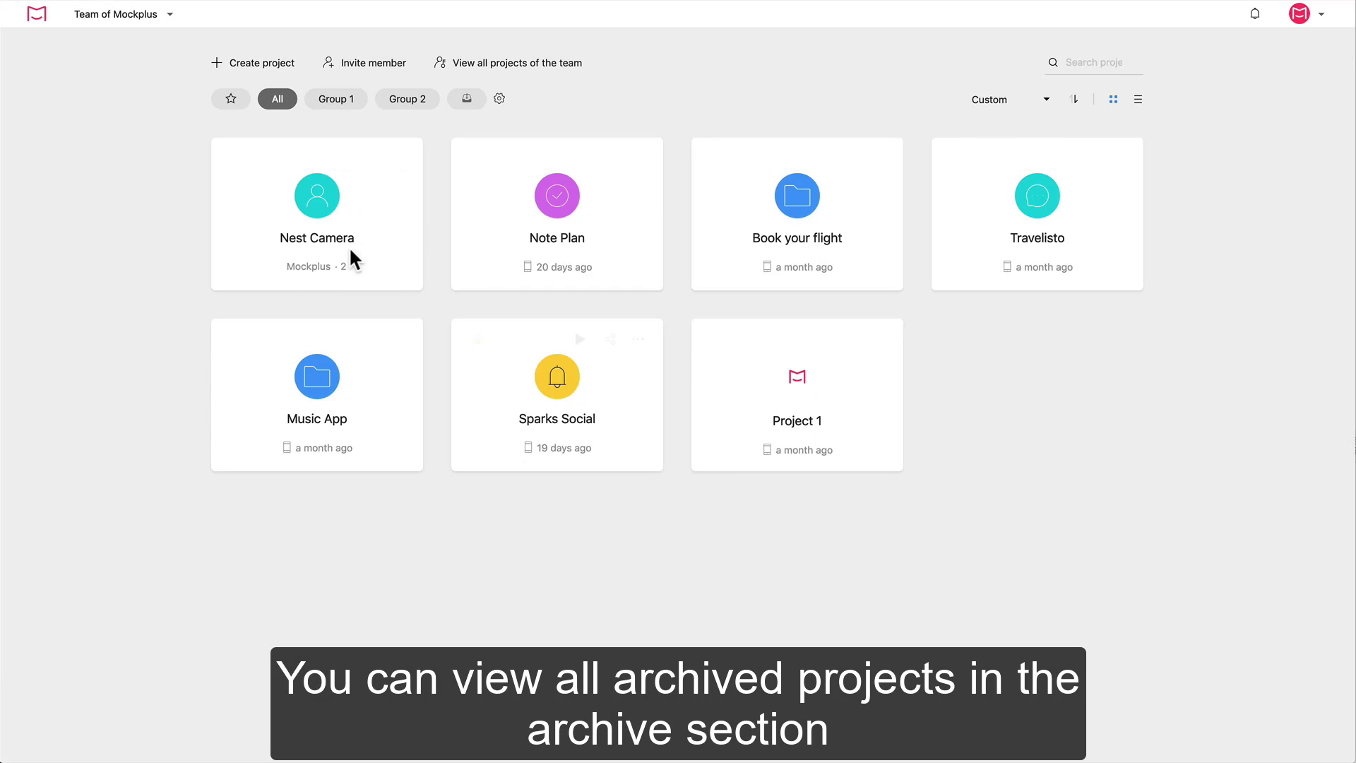
- Retrieve the iDoc project from the archived projects and return to the list of all projects
click(466, 106)
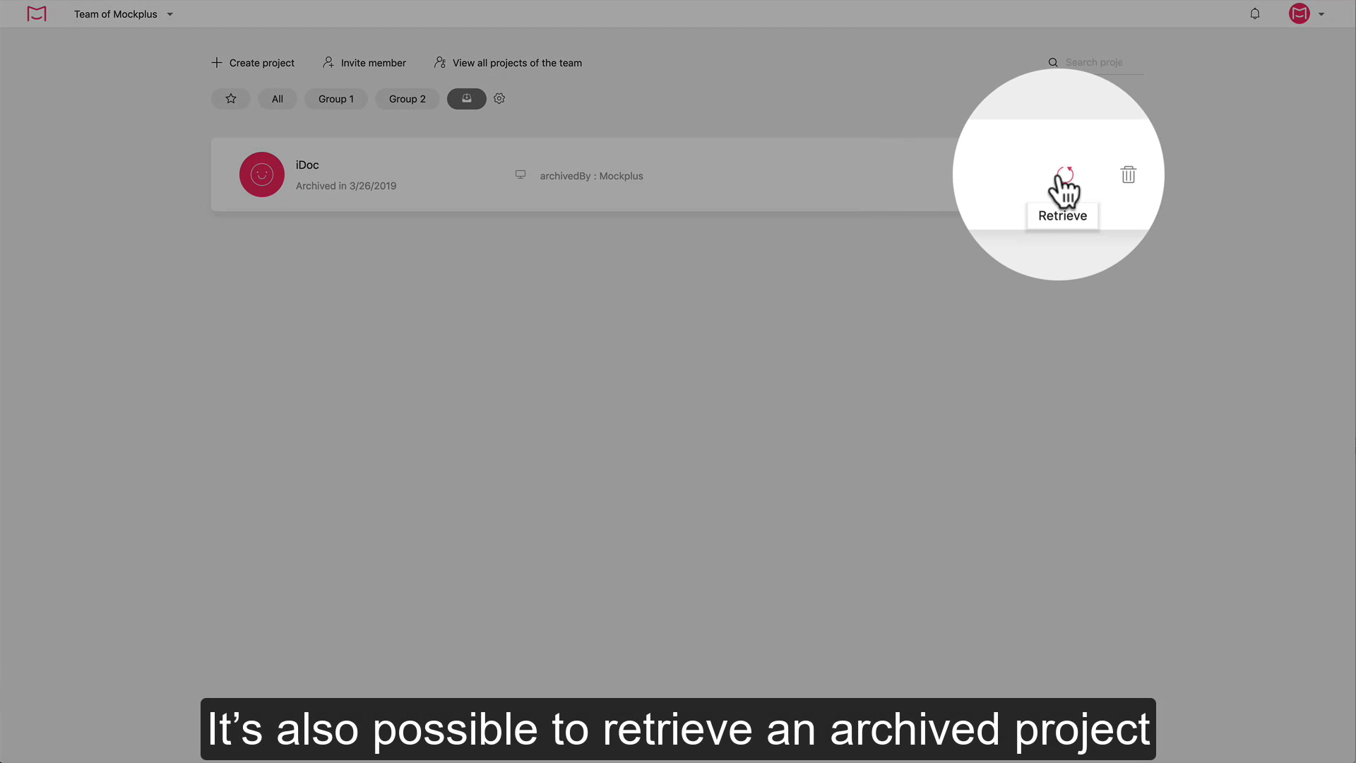
click(1059, 175)
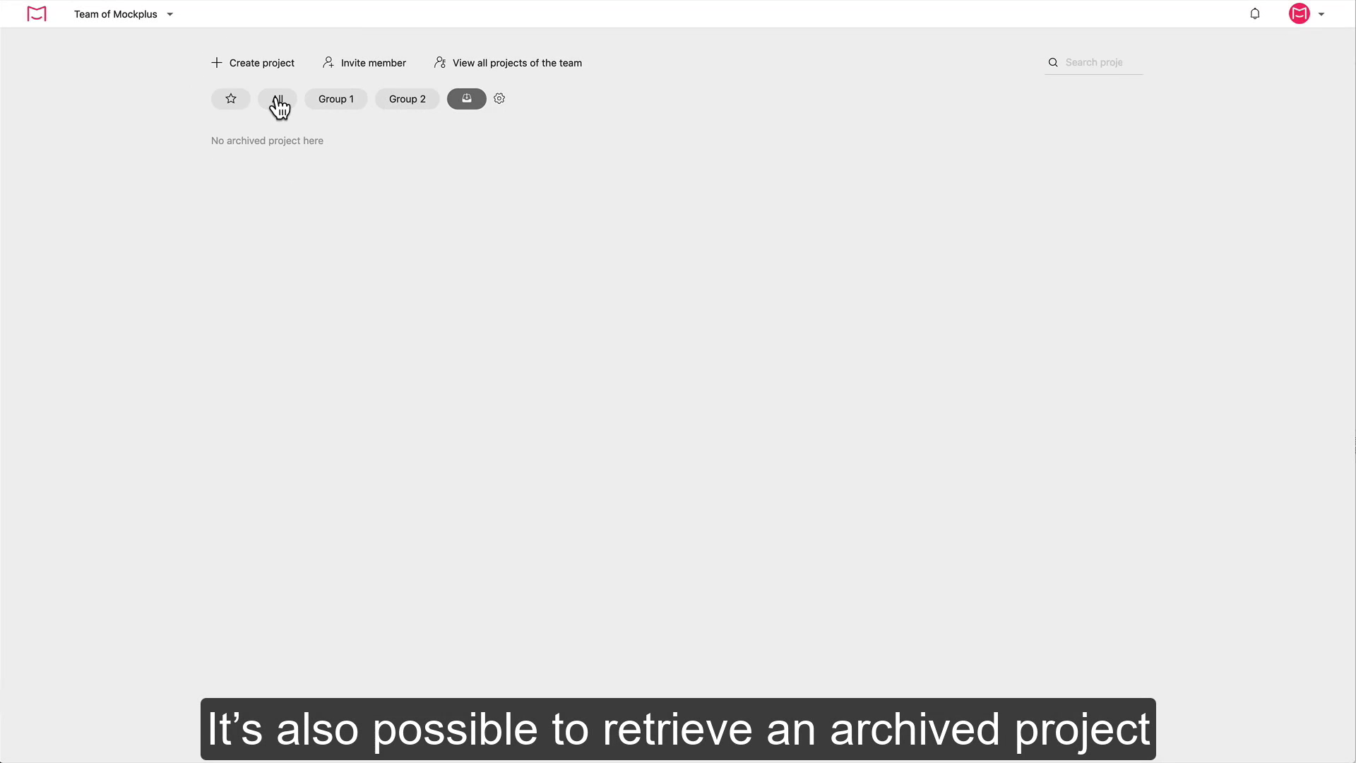
click(277, 100)
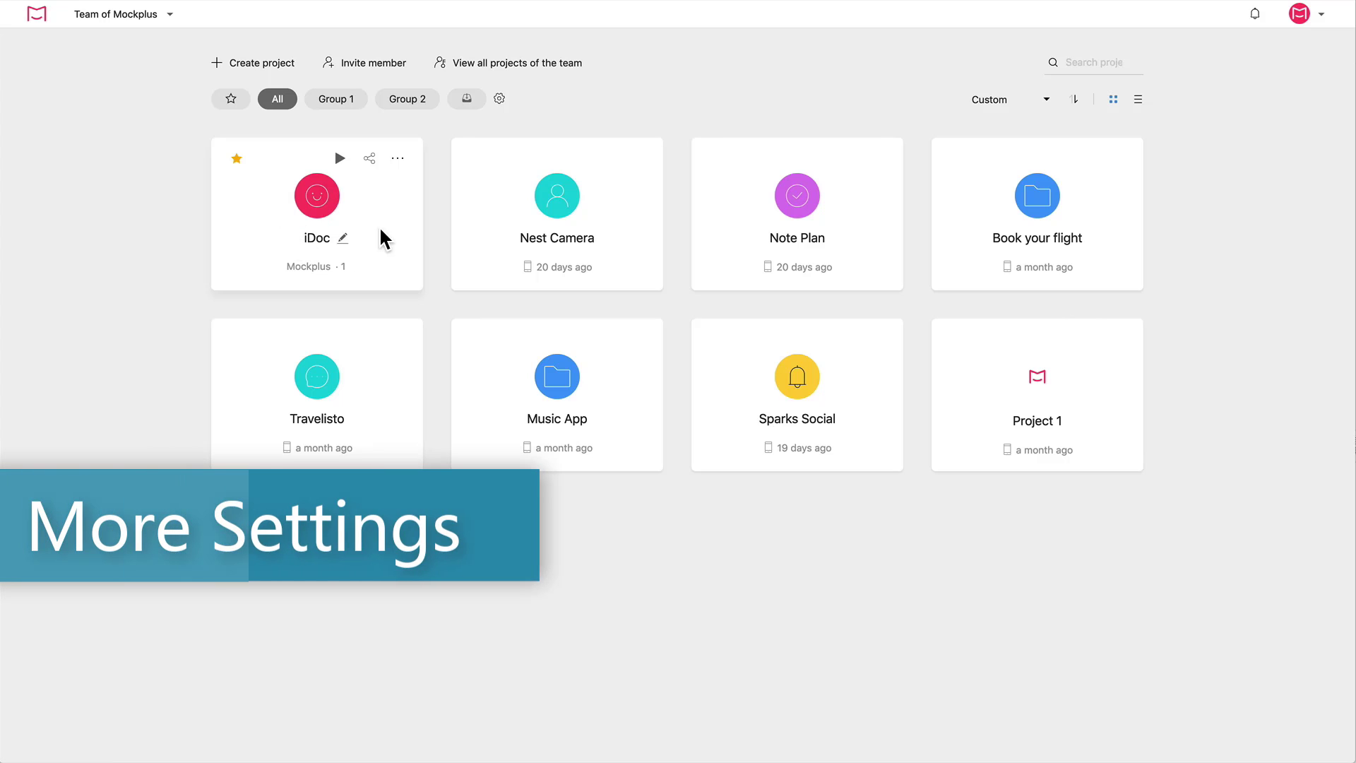
- Open the iDoc project's information settings and add team members 3 and 4 as project members
click(399, 161)
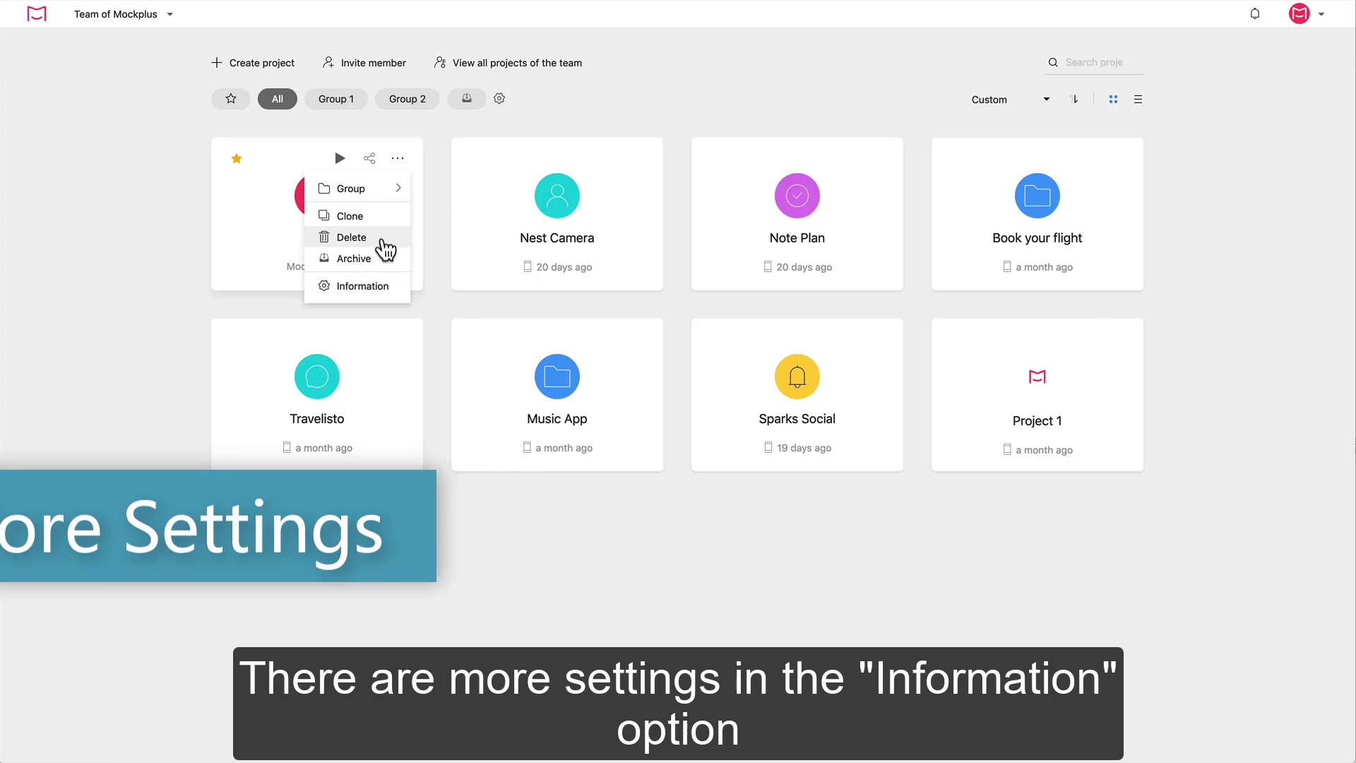
click(373, 284)
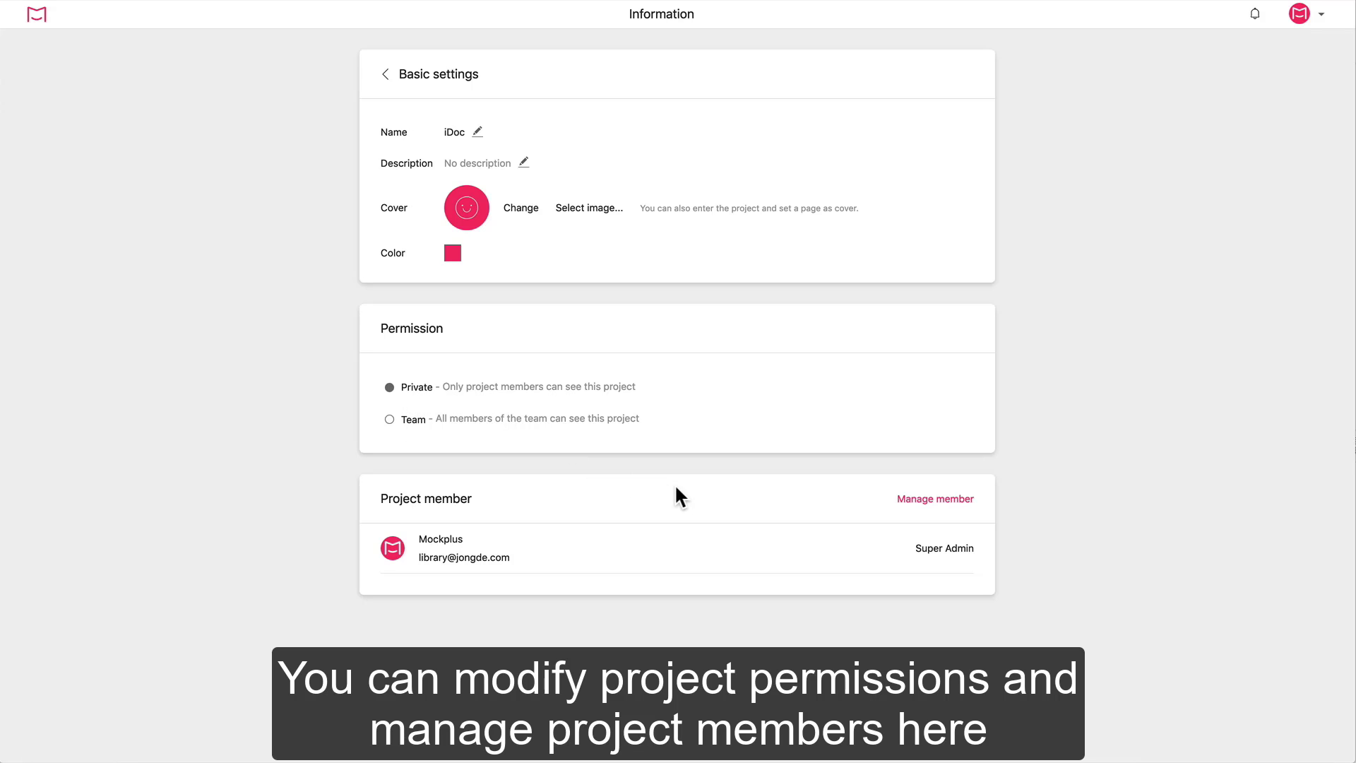
click(918, 500)
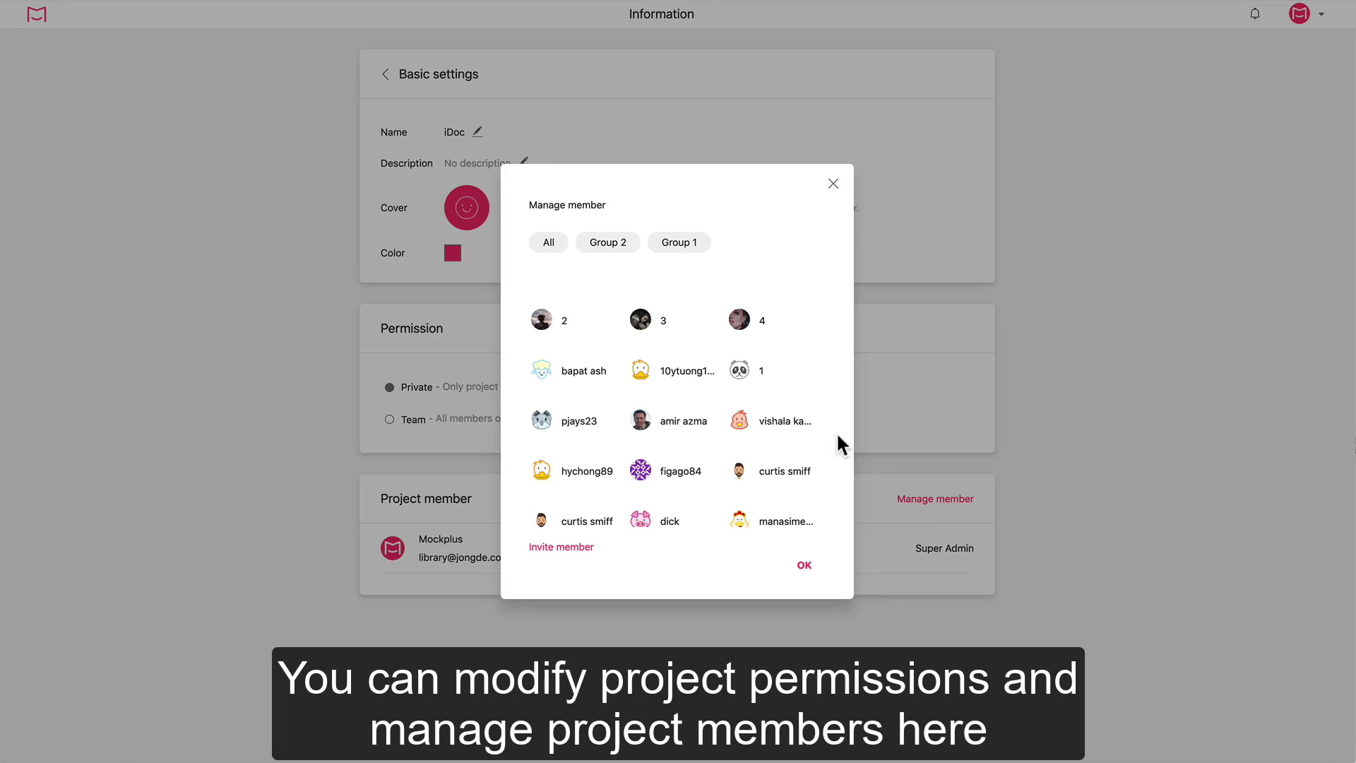
click(644, 322)
click(737, 329)
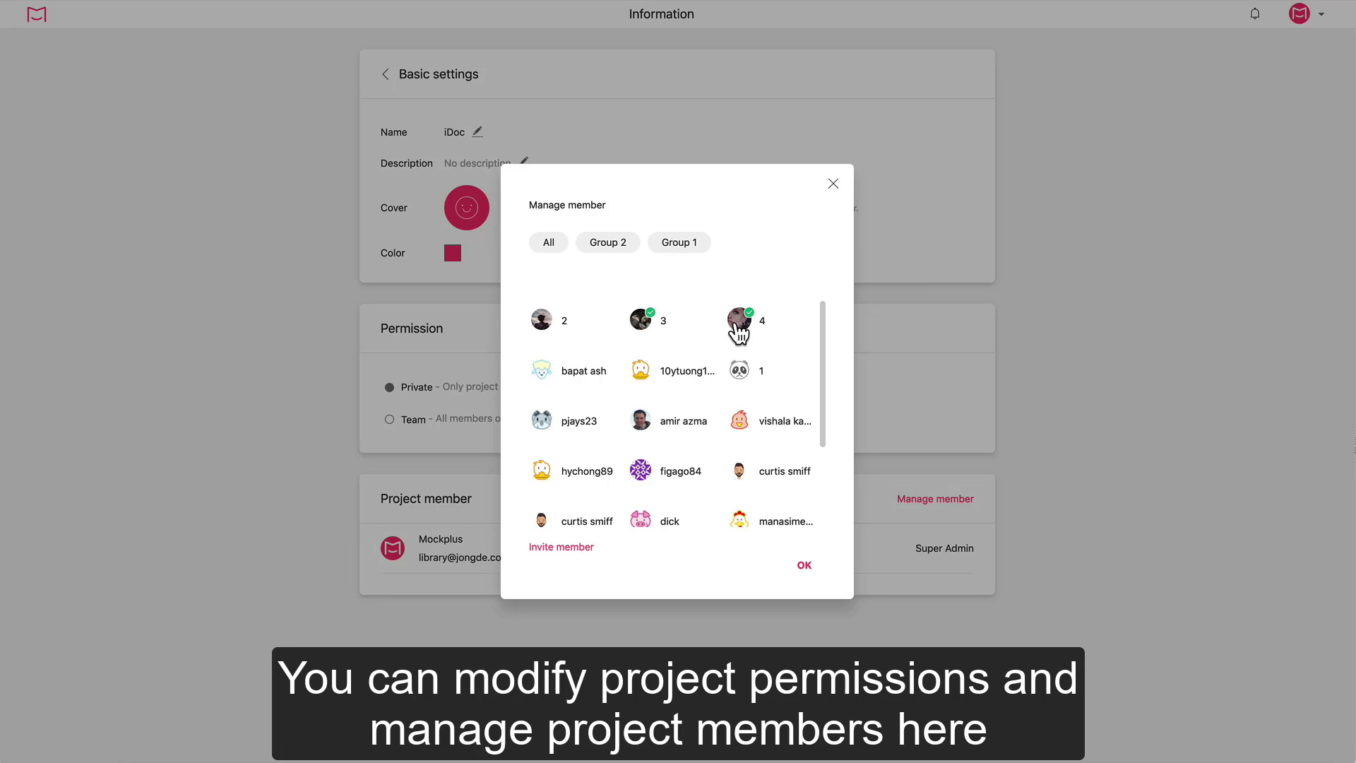
click(805, 565)
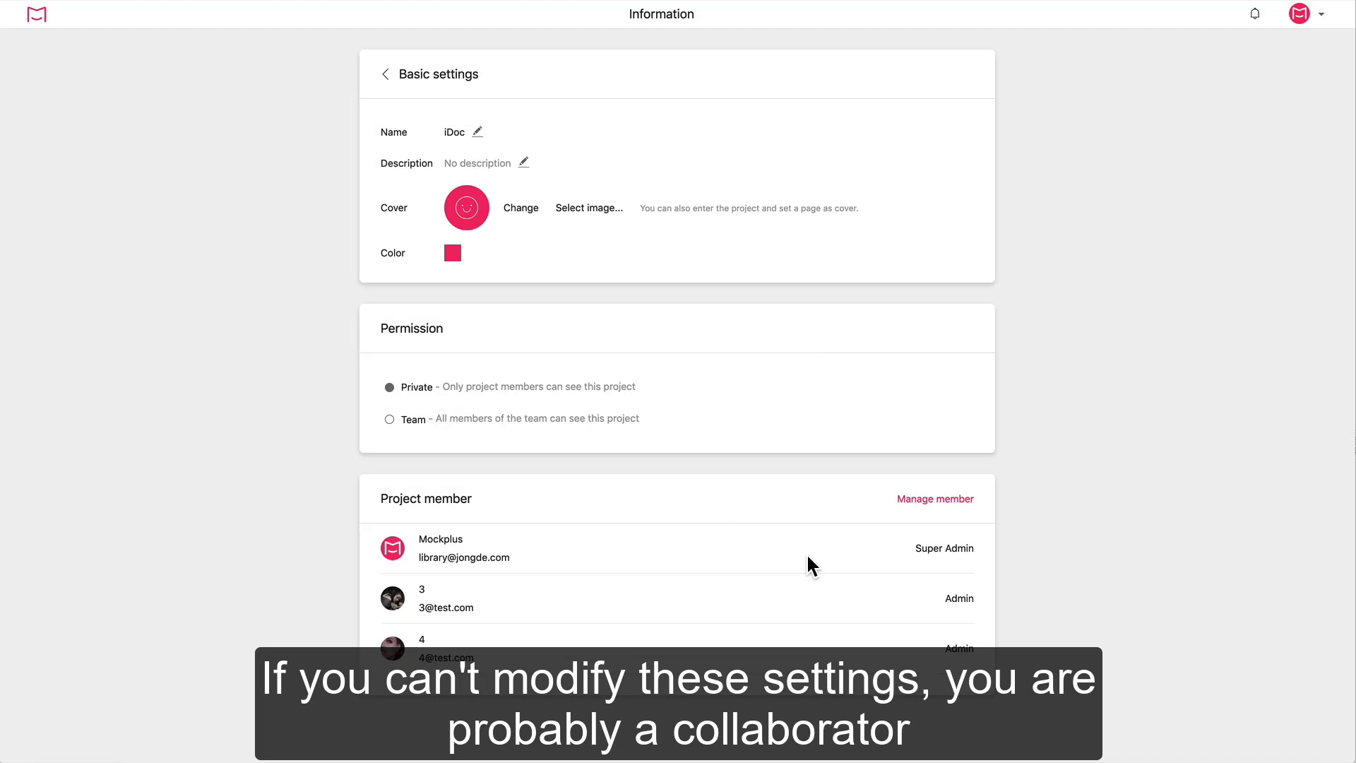
- Open the iDoc project from the home page, dismiss the design upload prompt, and set its permission to Team
click(41, 17)
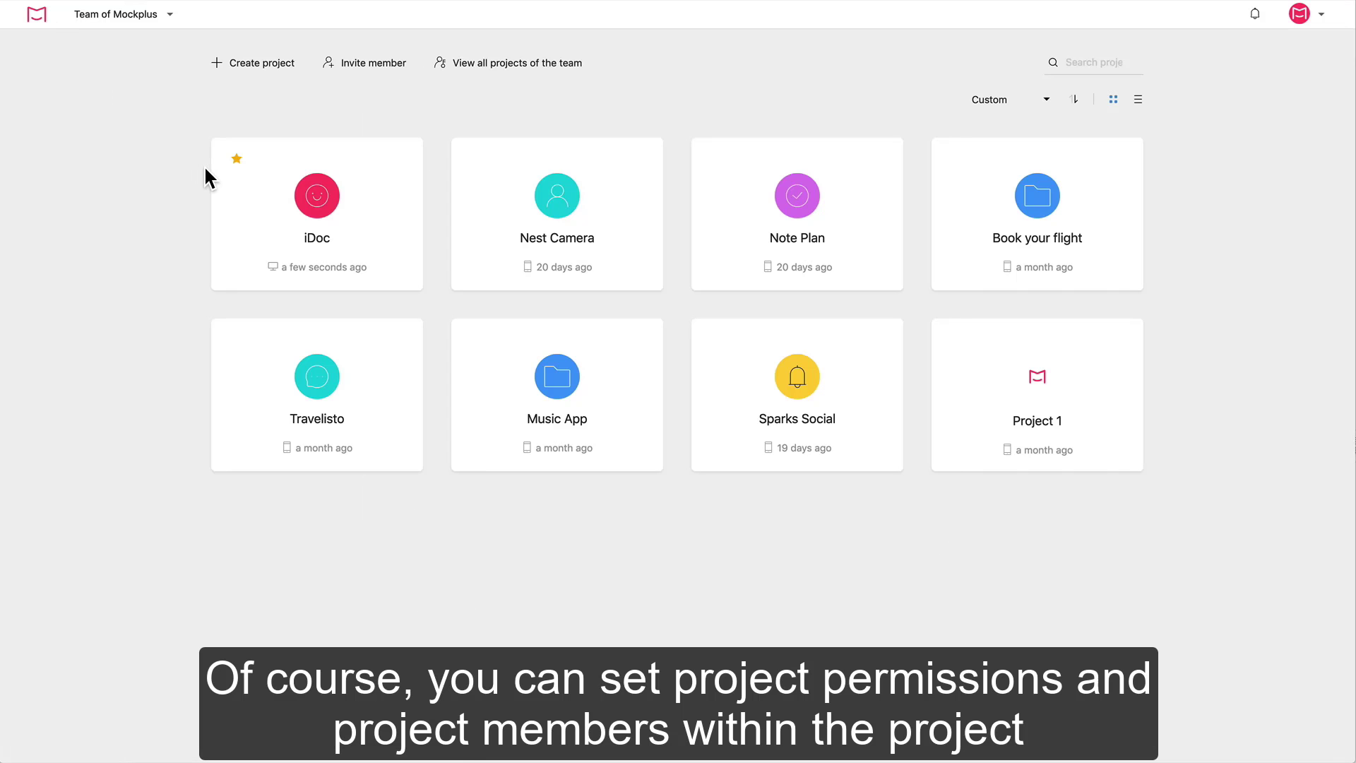
click(343, 190)
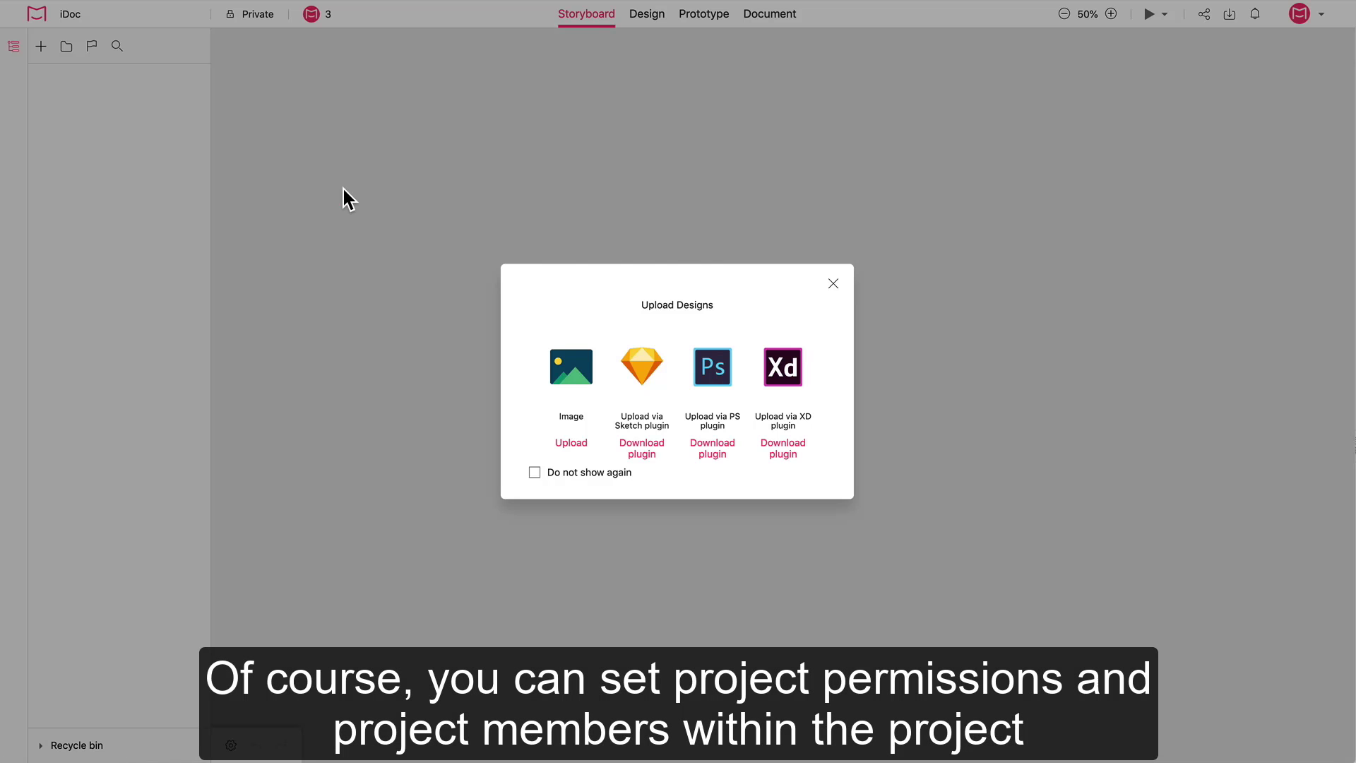
click(837, 284)
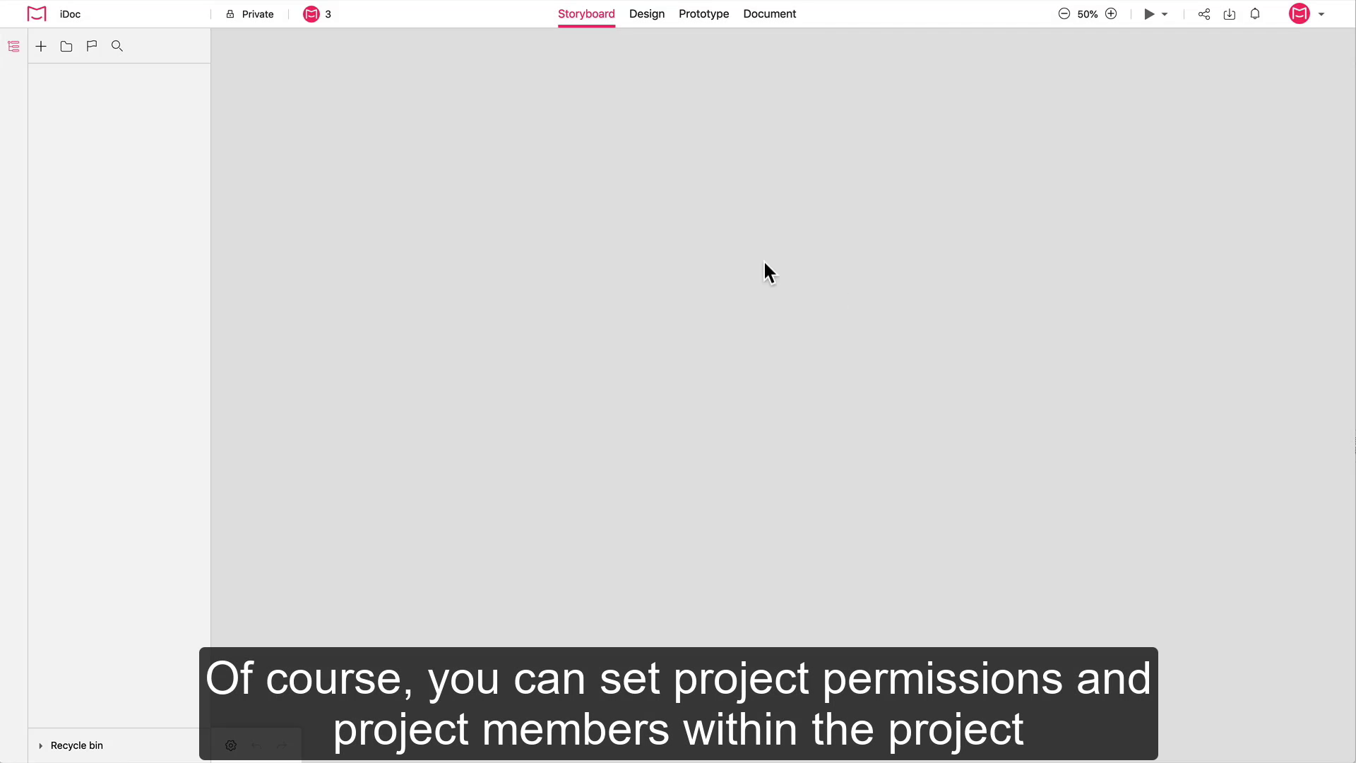
click(253, 17)
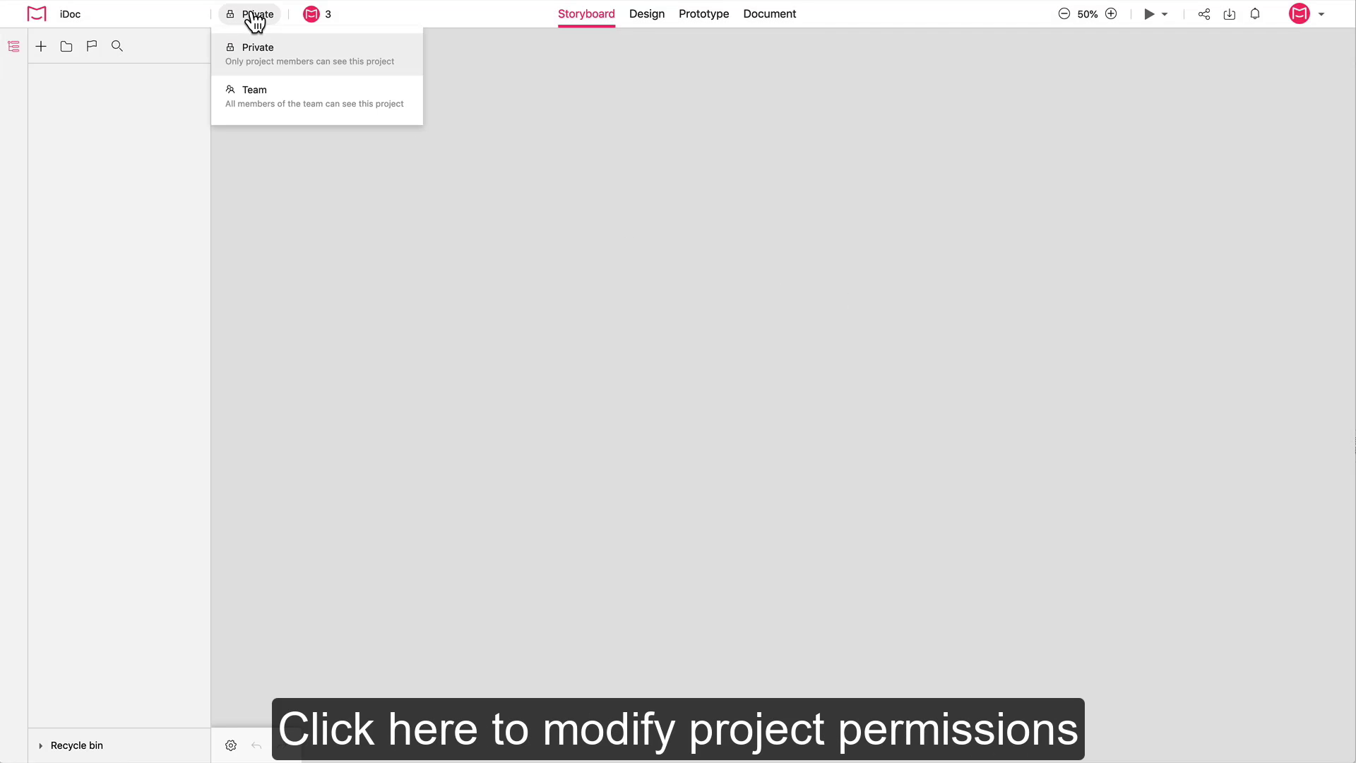
click(275, 97)
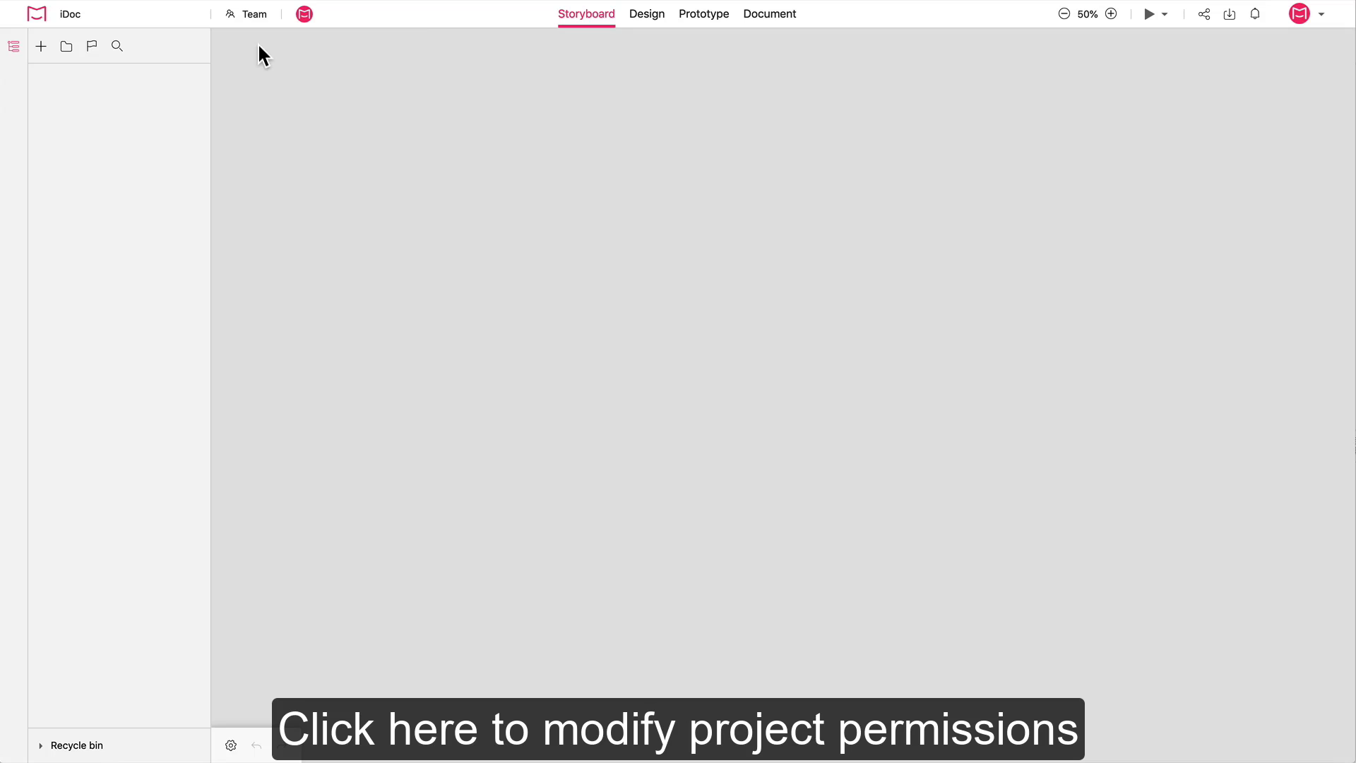
- Set the iDoc project's permission back to Private and confirm its member selection in the member manager
click(256, 16)
click(311, 16)
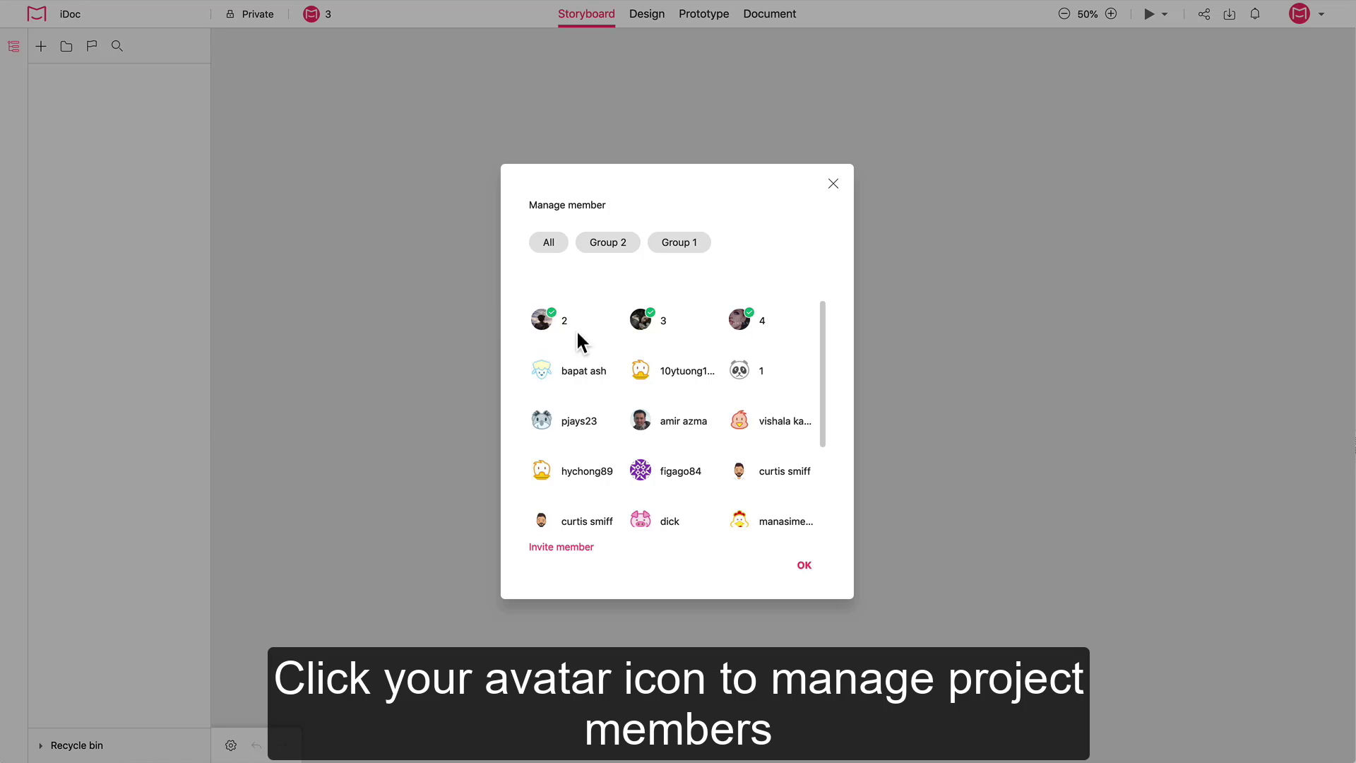
click(809, 568)
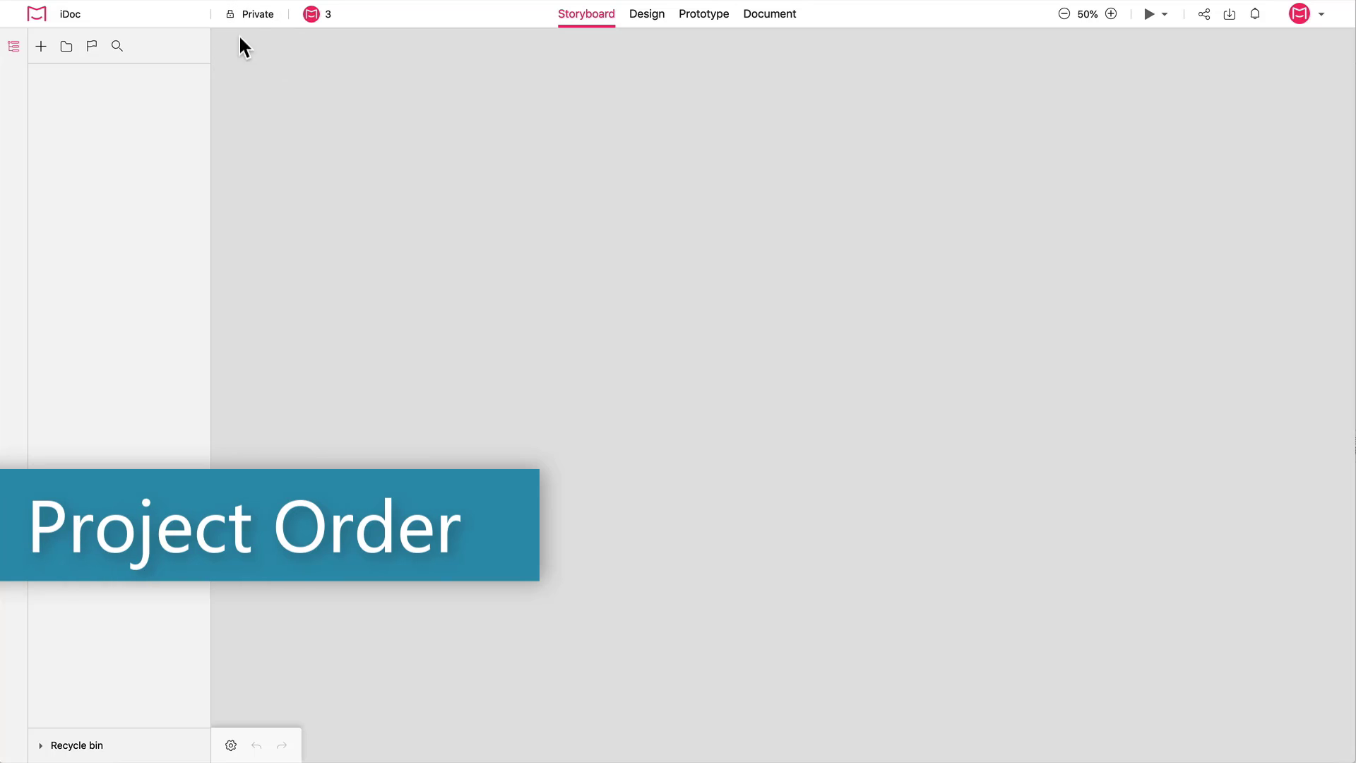
- Return to the project list and sort the projects by Update time, followed by Creation time
click(38, 17)
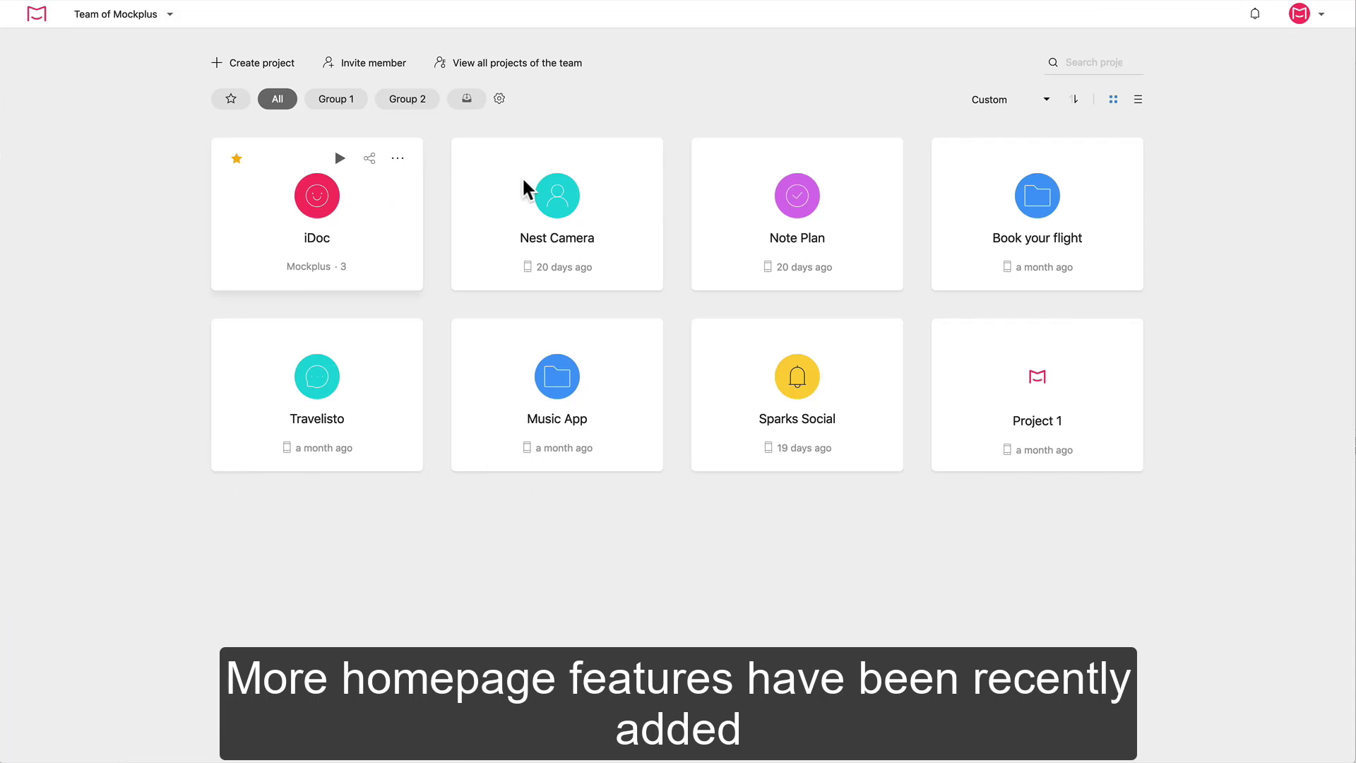
click(998, 111)
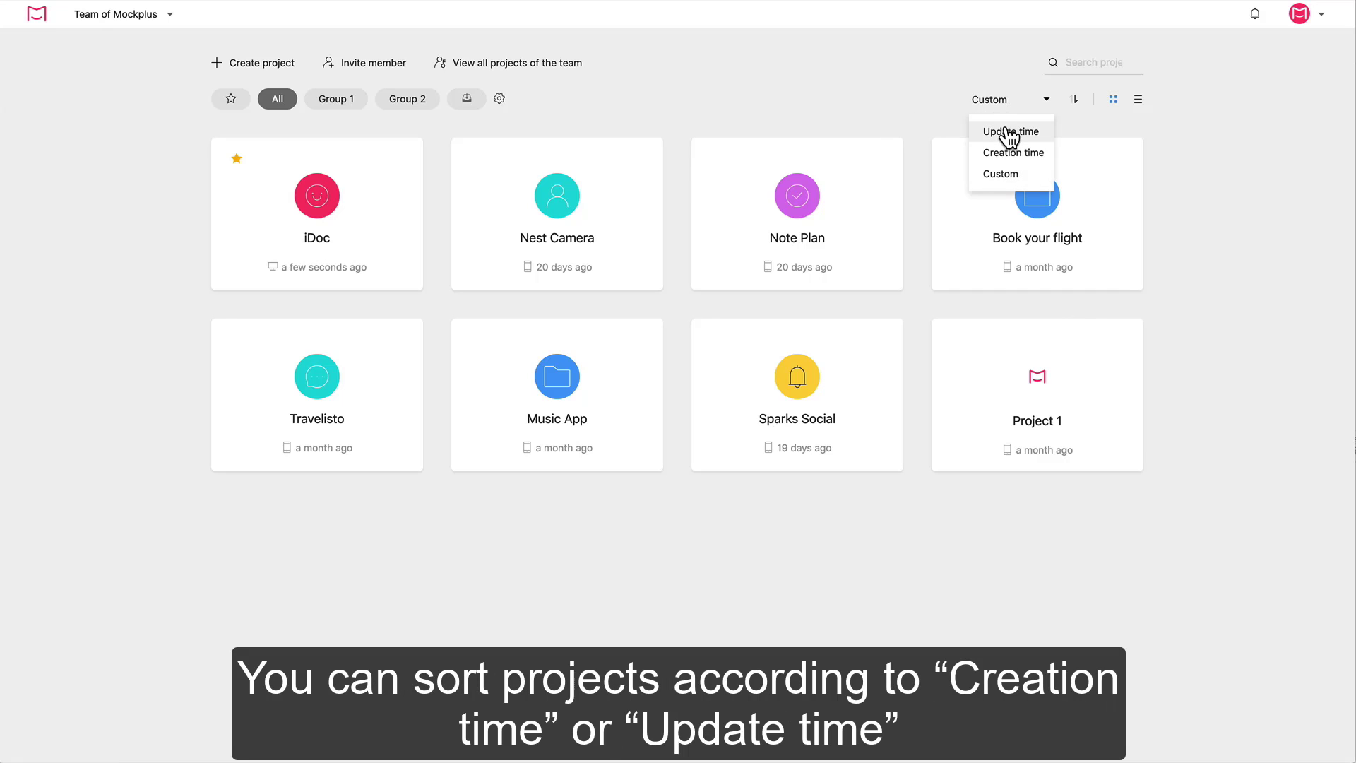
click(1009, 135)
click(1006, 108)
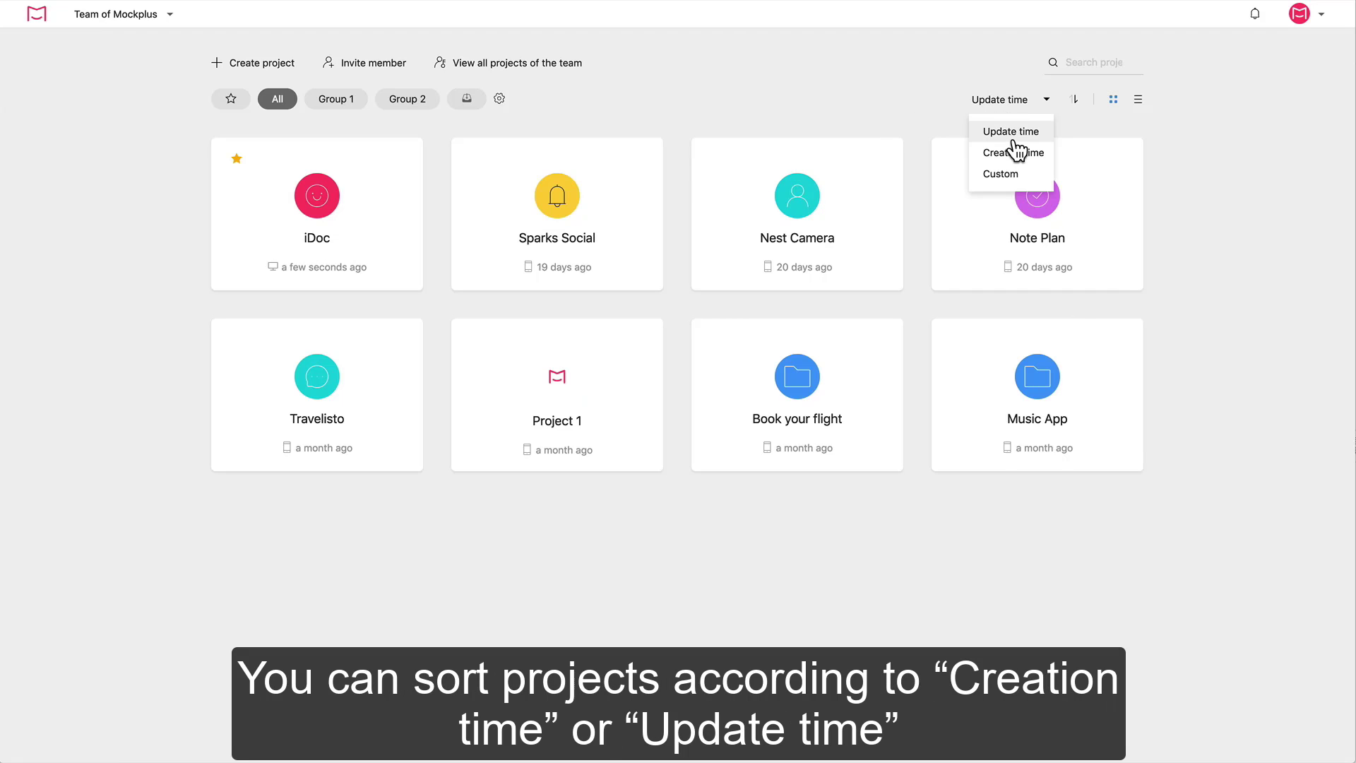
click(1011, 148)
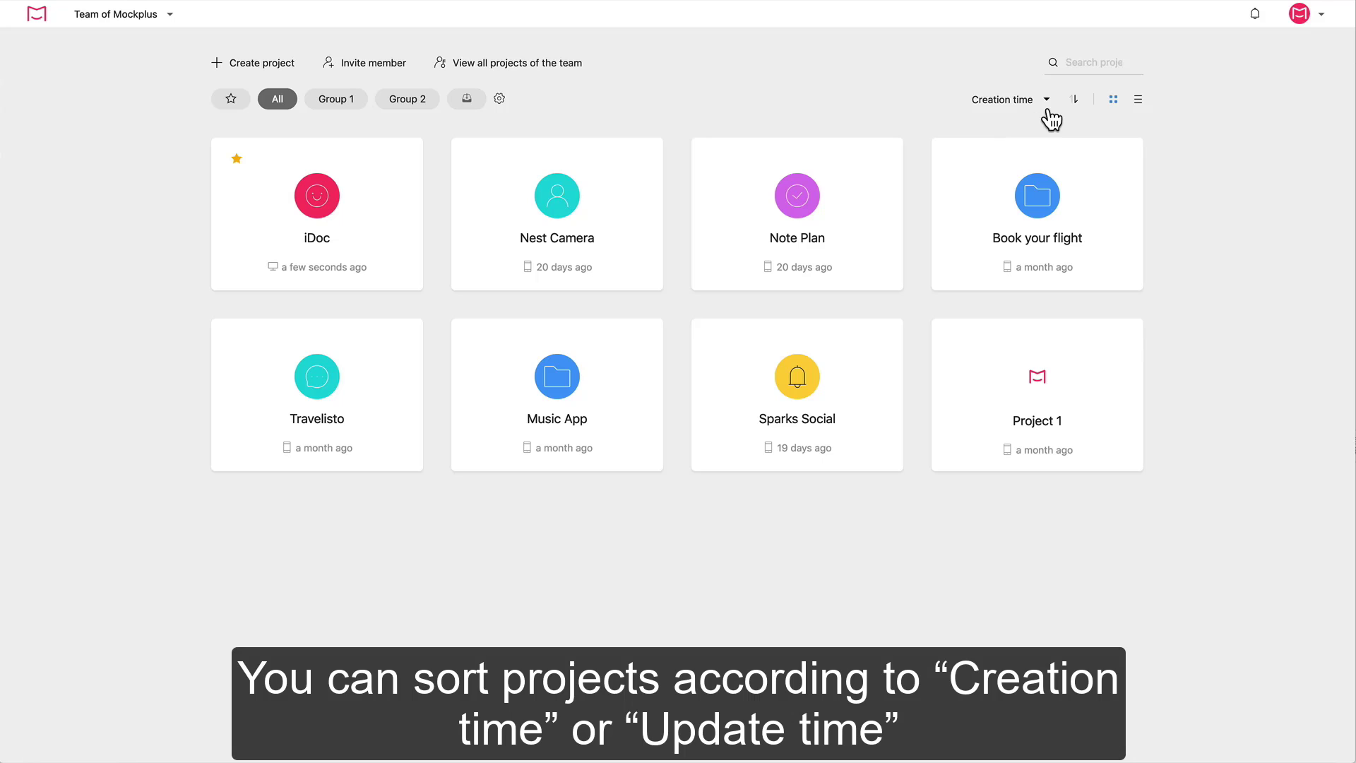
- Reverse the Creation time sort direction, and in Custom sorting move the Note Plan project between iDoc and Nest Camera
click(1074, 101)
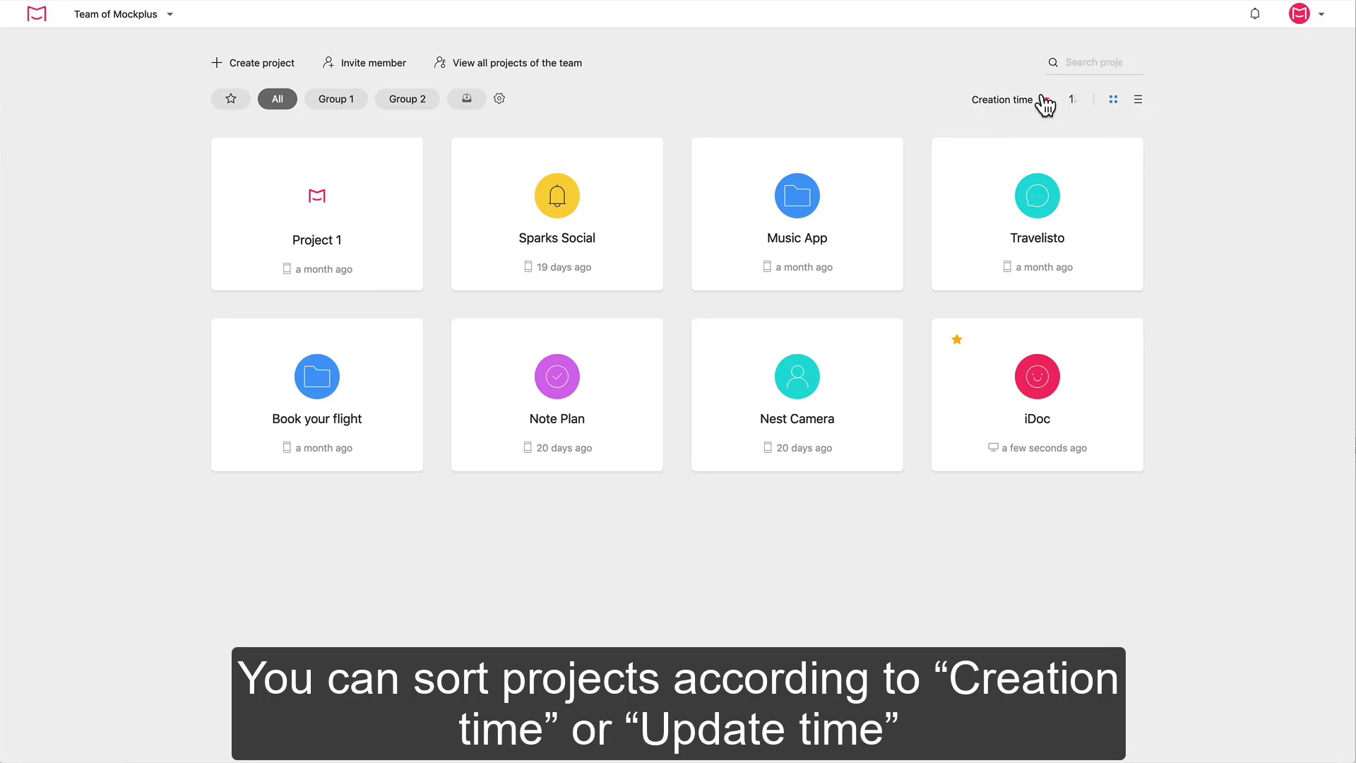
click(1045, 105)
click(1017, 173)
drag(948, 188, 584, 206)
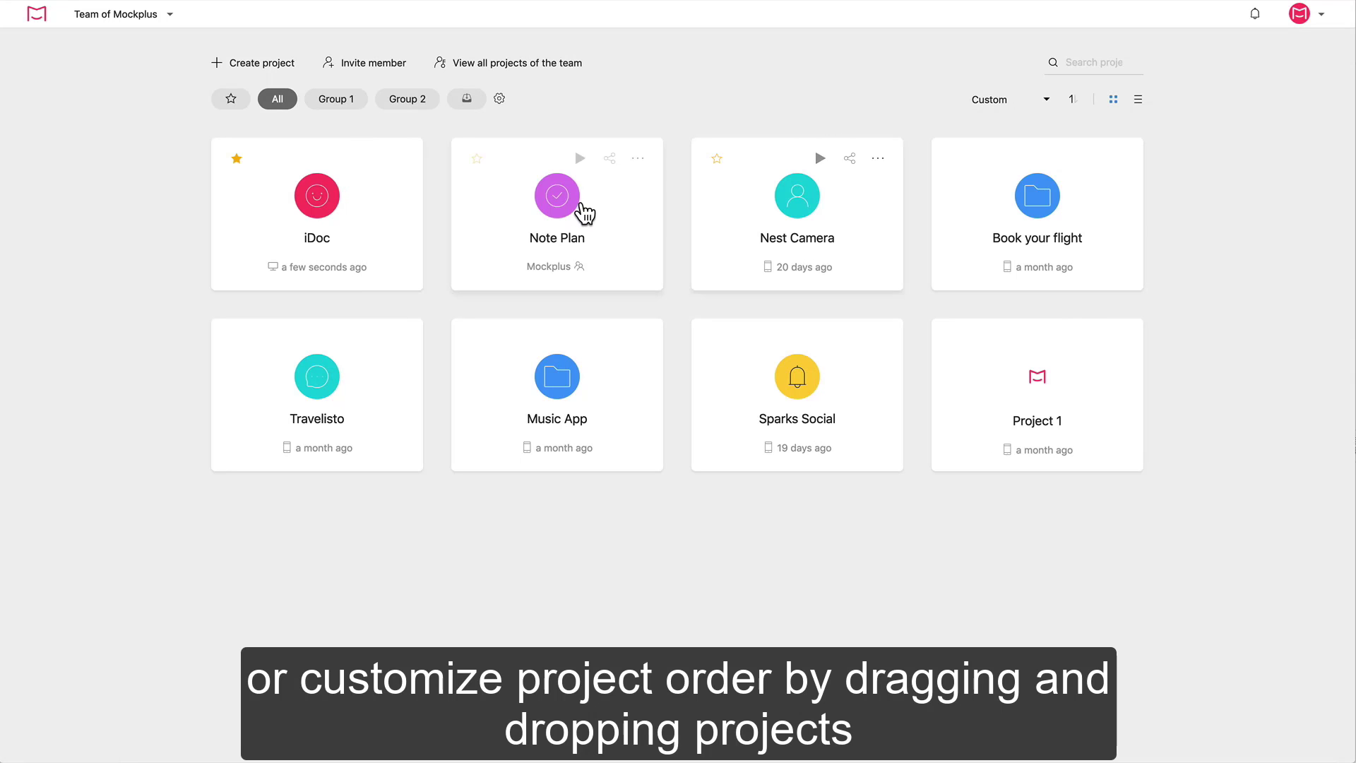
- Switch the projects to list display and move the iDoc project directly below Note Plan
click(1139, 100)
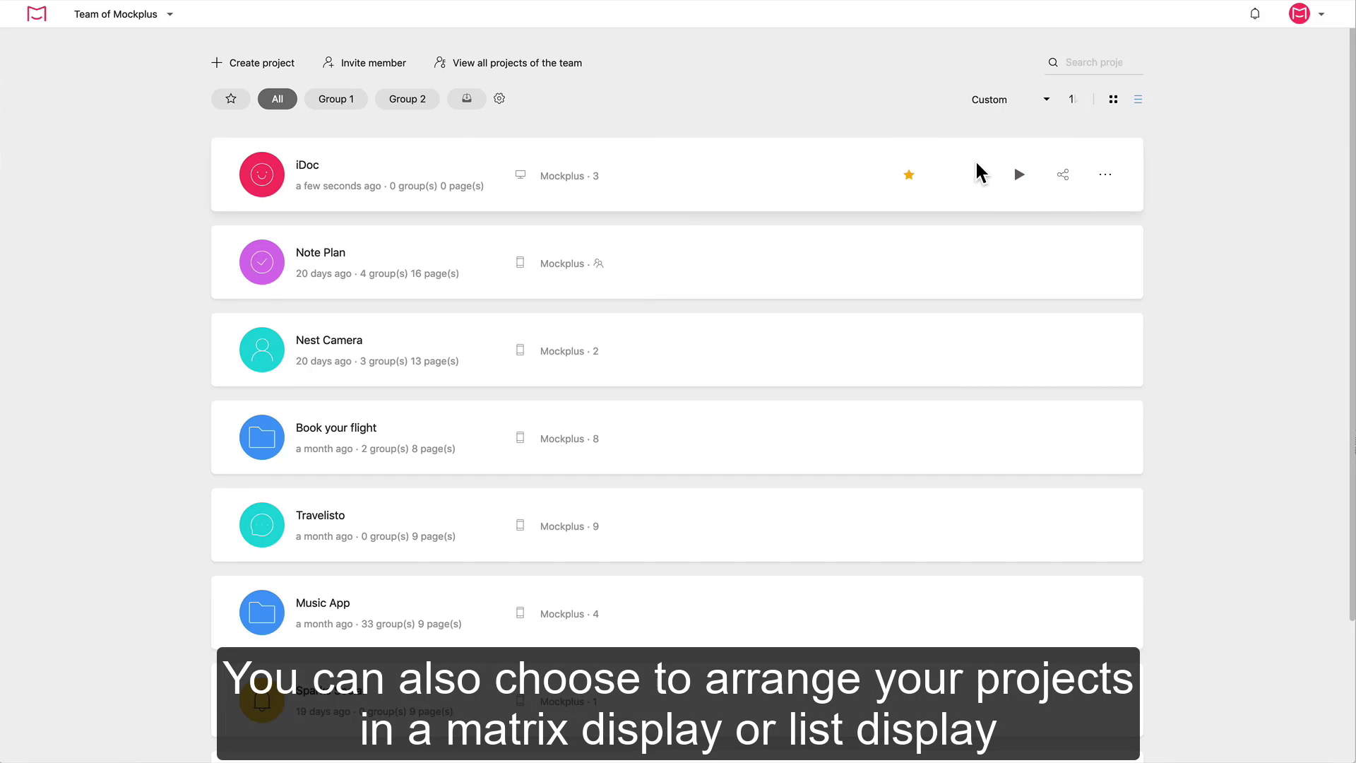
drag(978, 170, 977, 265)
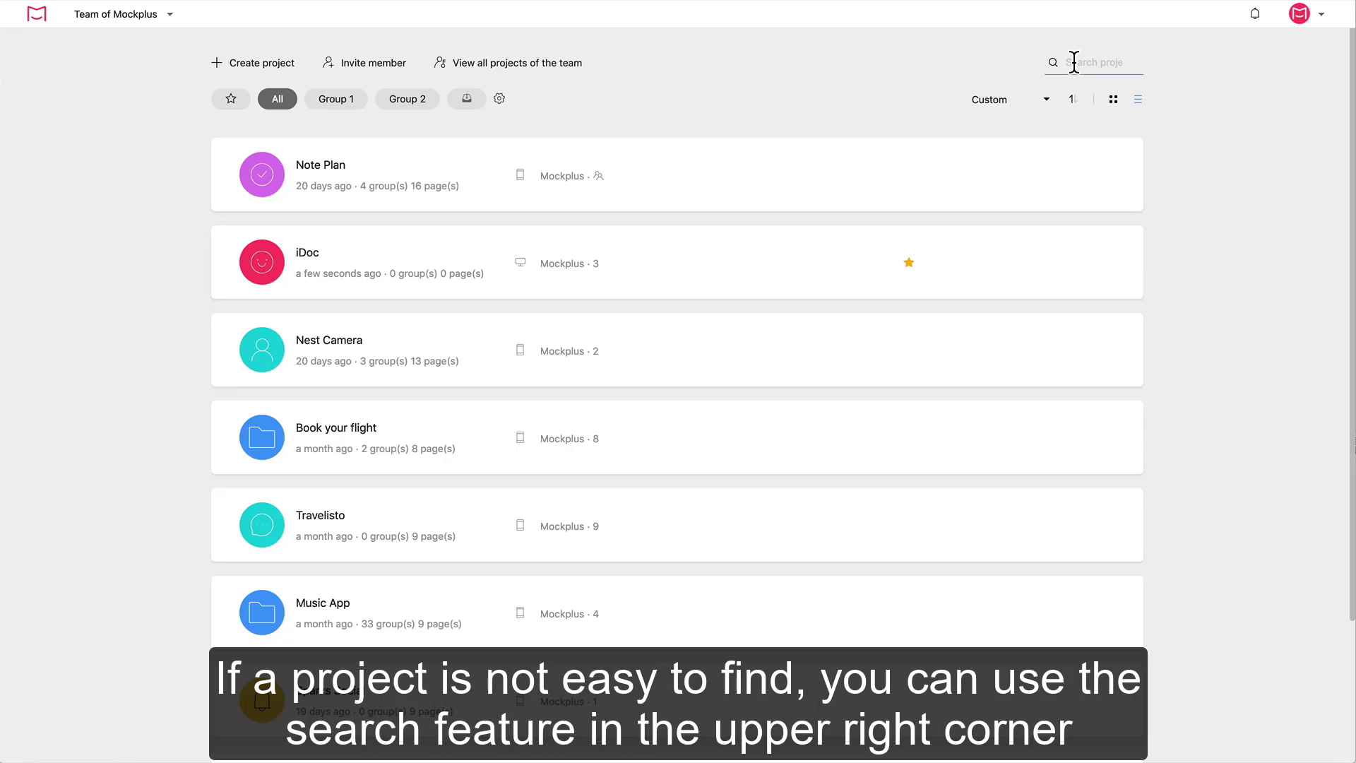
- Search the projects for "iD" and clear the search to restore the full project list
text(iD)
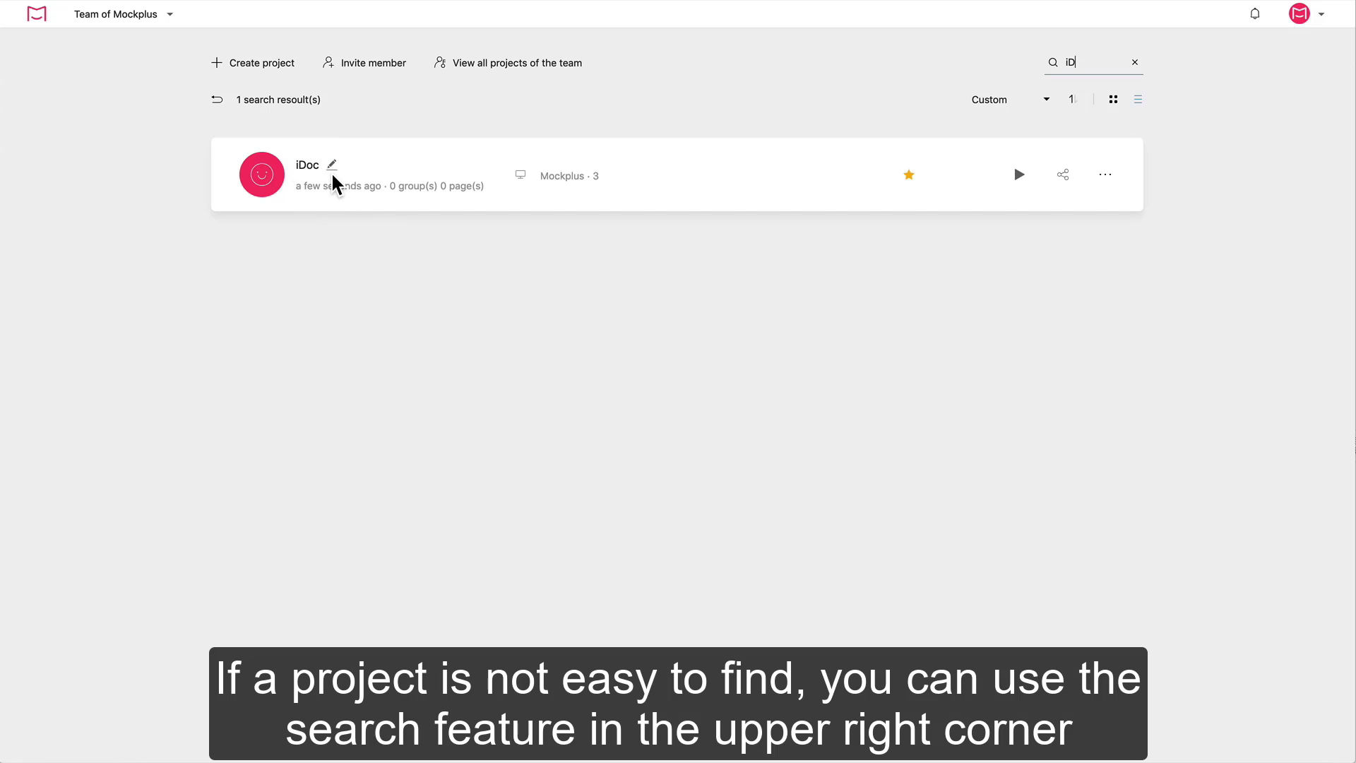
click(1134, 65)
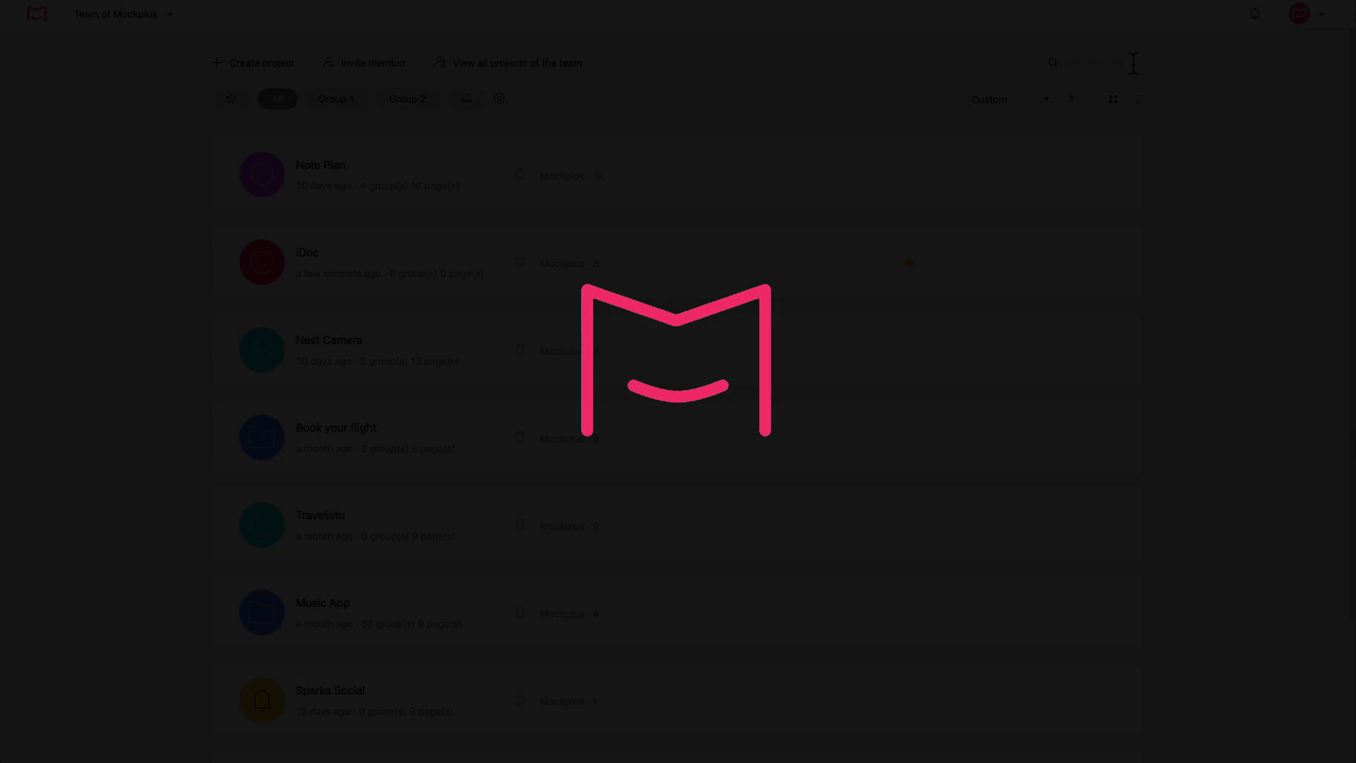